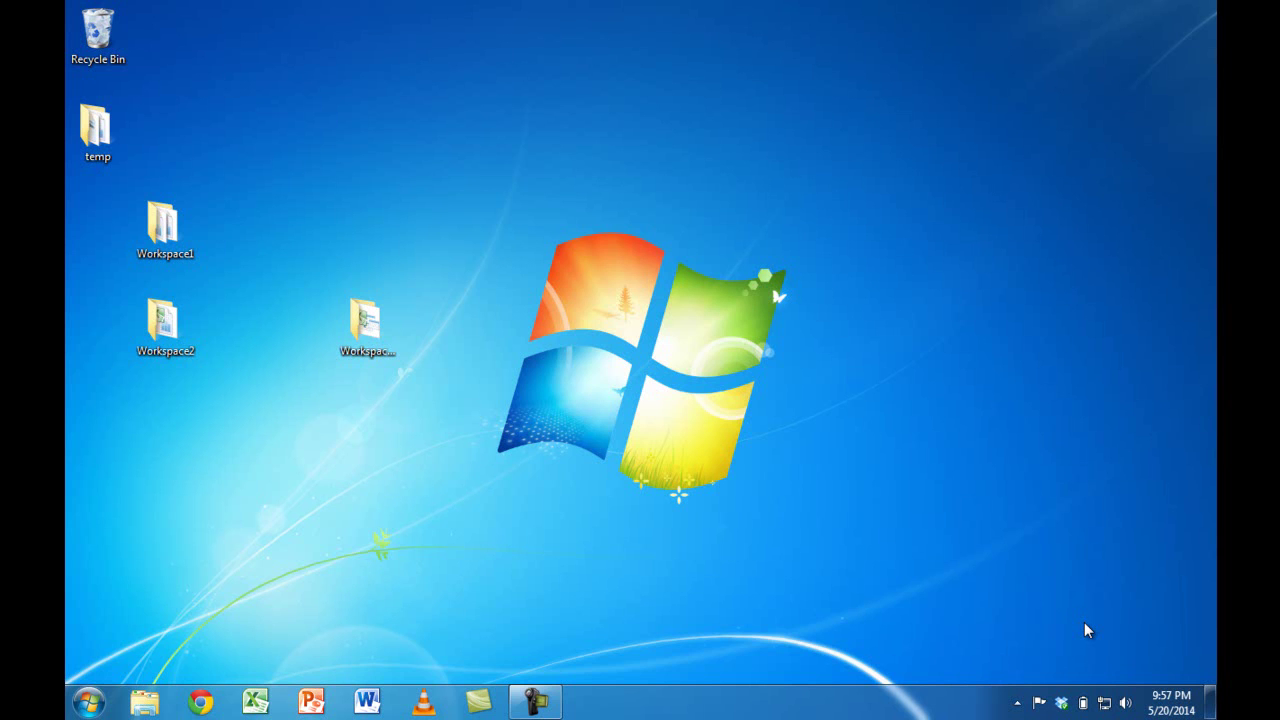
# Open Workspace_Main and look inside the Workspace1 folder to check its files.
pyautogui.doubleClick(365, 326)
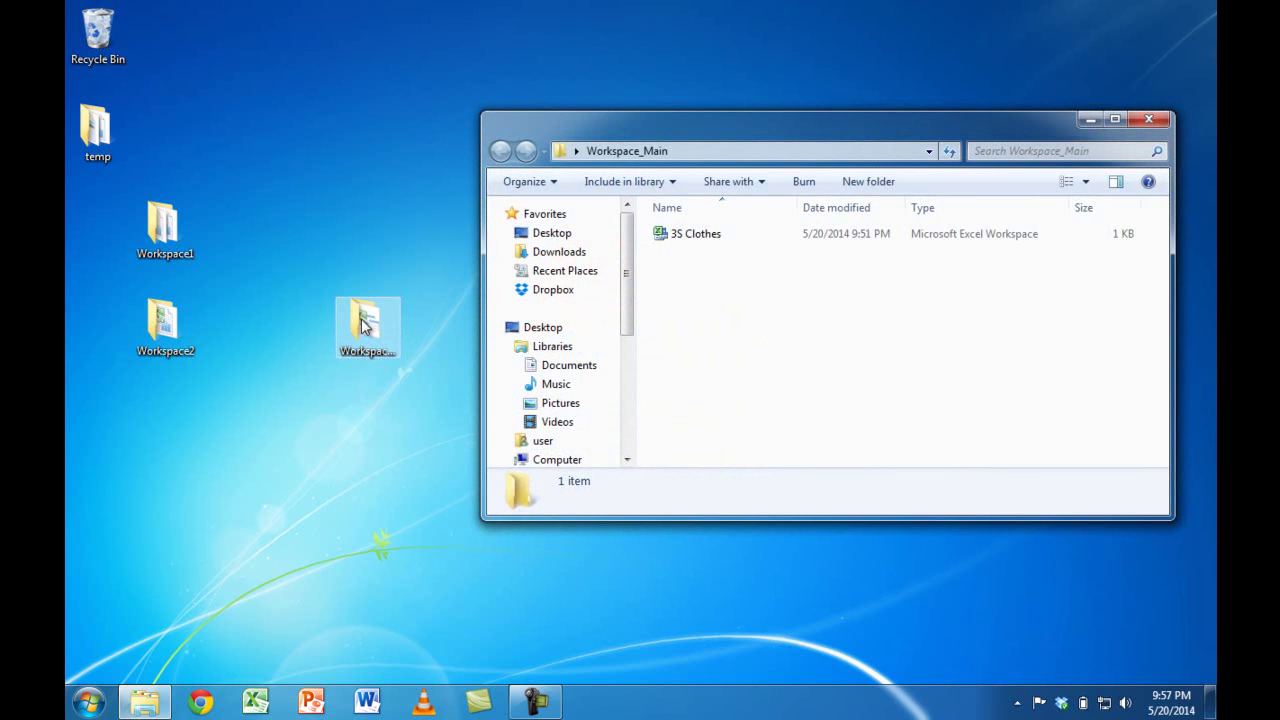
pyautogui.doubleClick(165, 230)
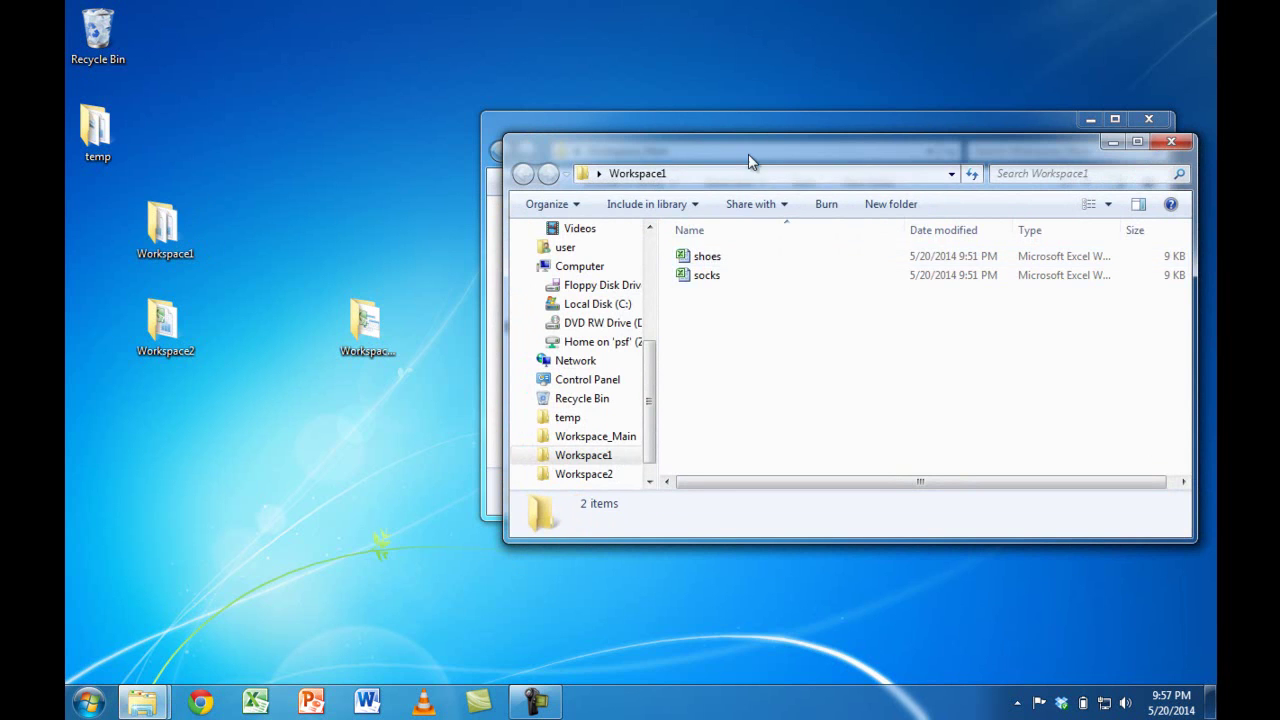
pyautogui.moveTo(748, 157); pyautogui.dragTo(421, 273)
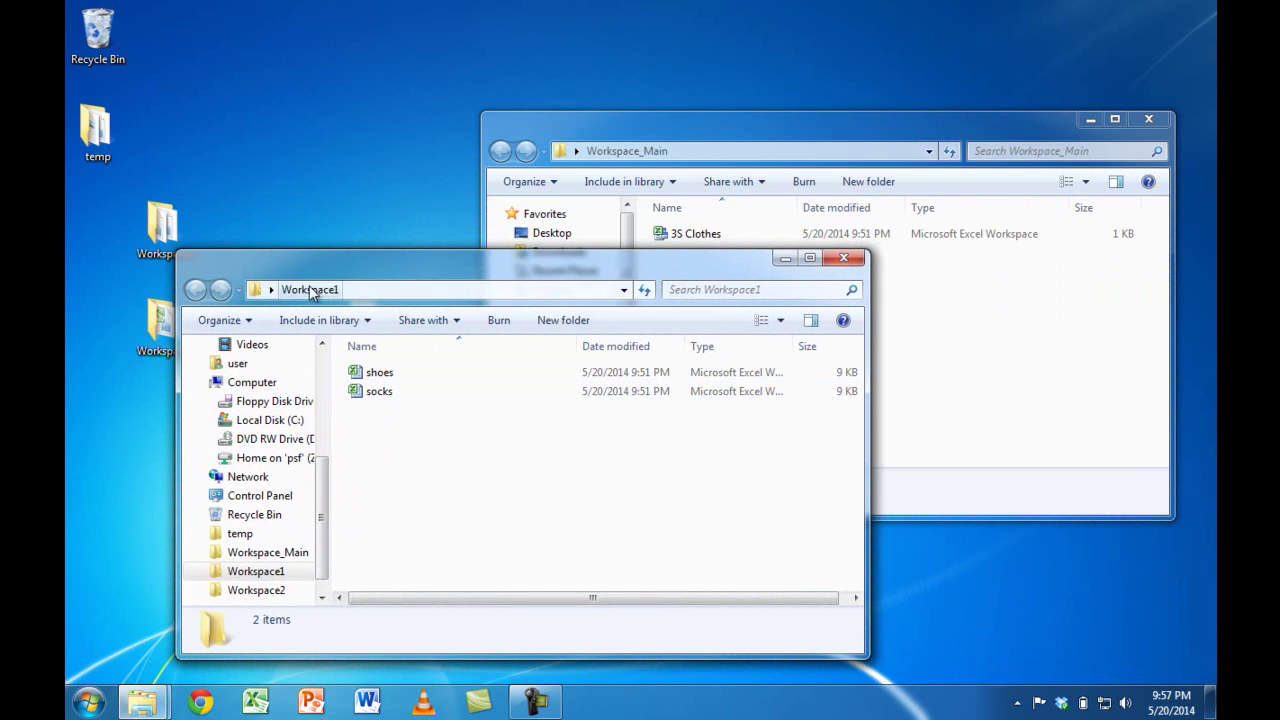
pyautogui.click(843, 257)
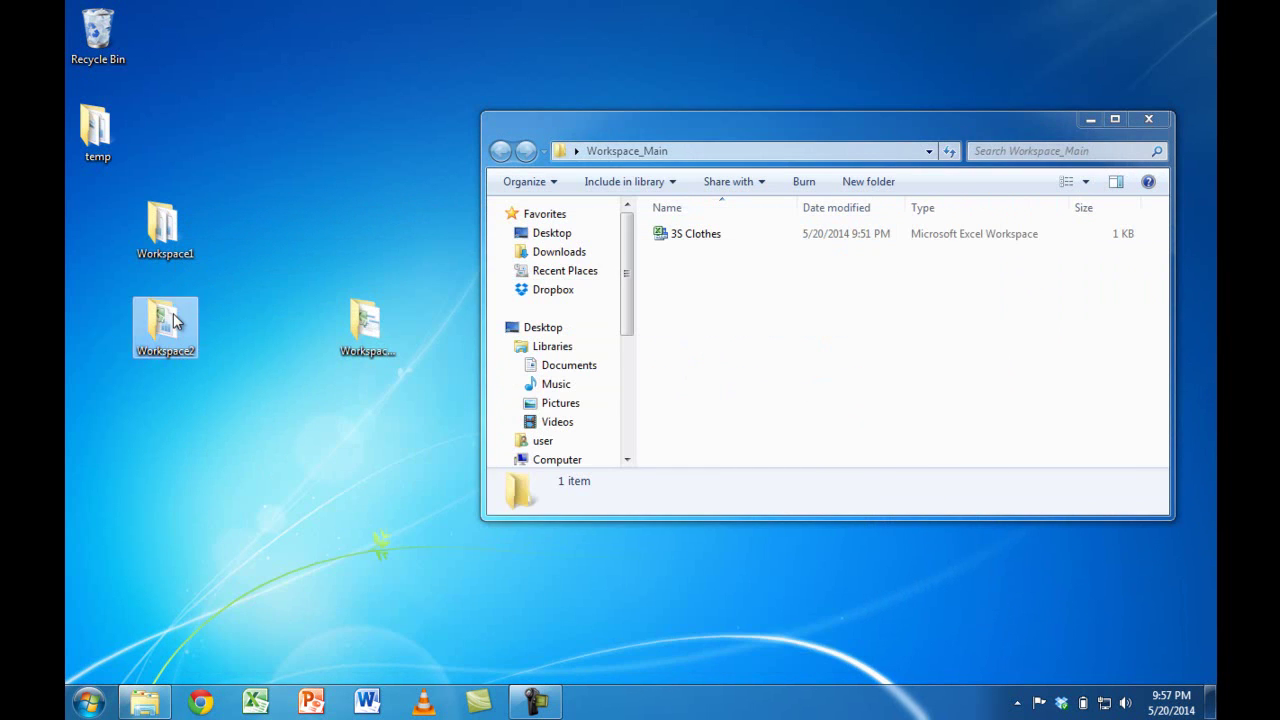
# Check Workspace2's files, then open the 3S Clothes workspace in Excel.
pyautogui.doubleClick(162, 320)
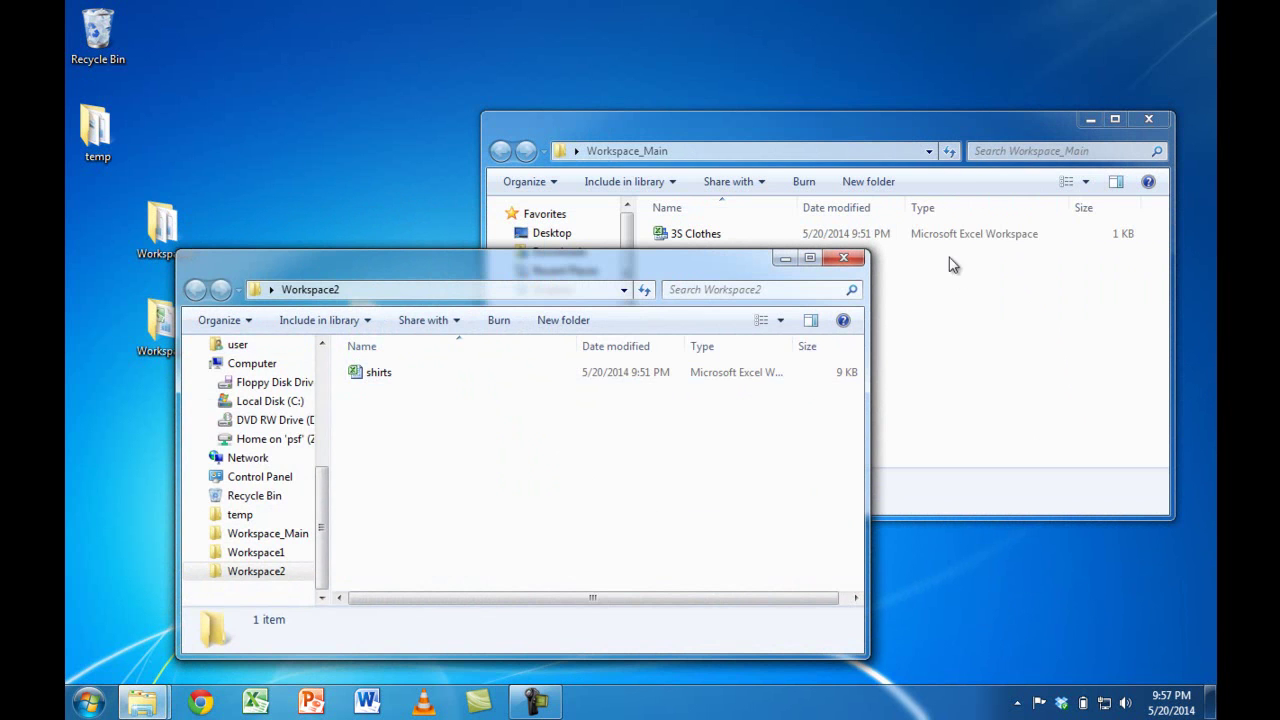
pyautogui.click(852, 262)
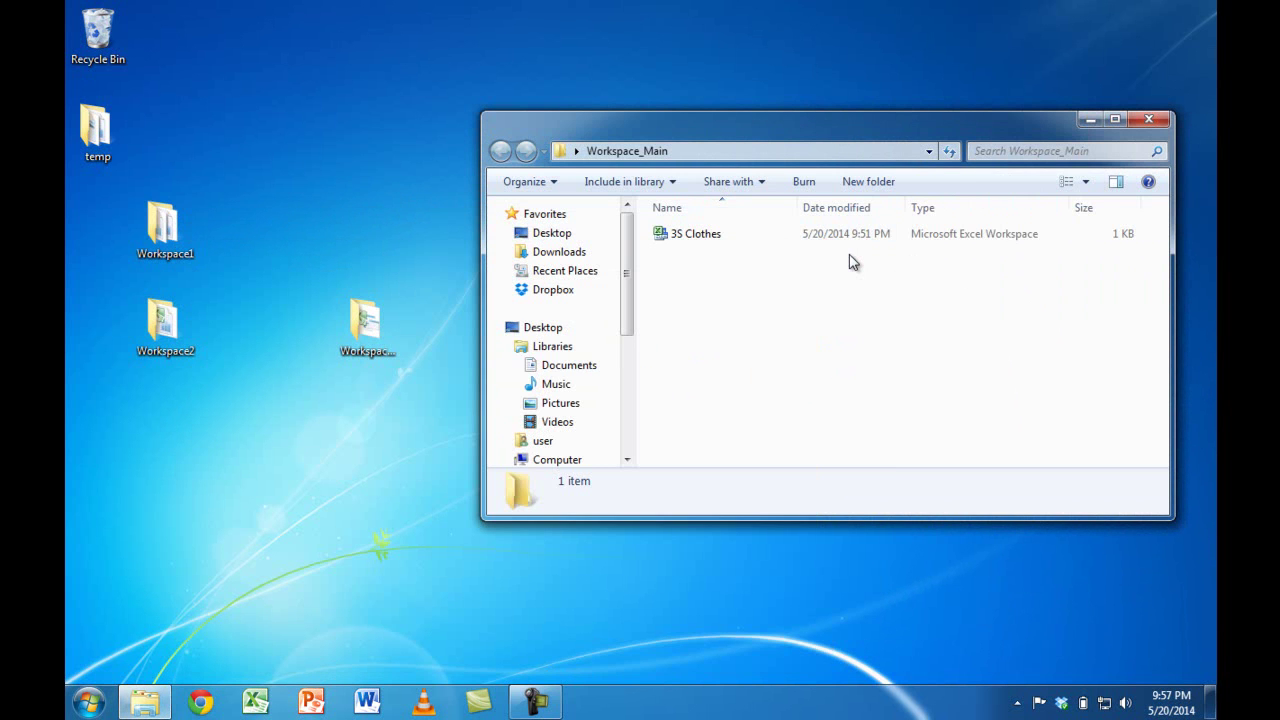
pyautogui.click(699, 243)
pyautogui.doubleClick(699, 243)
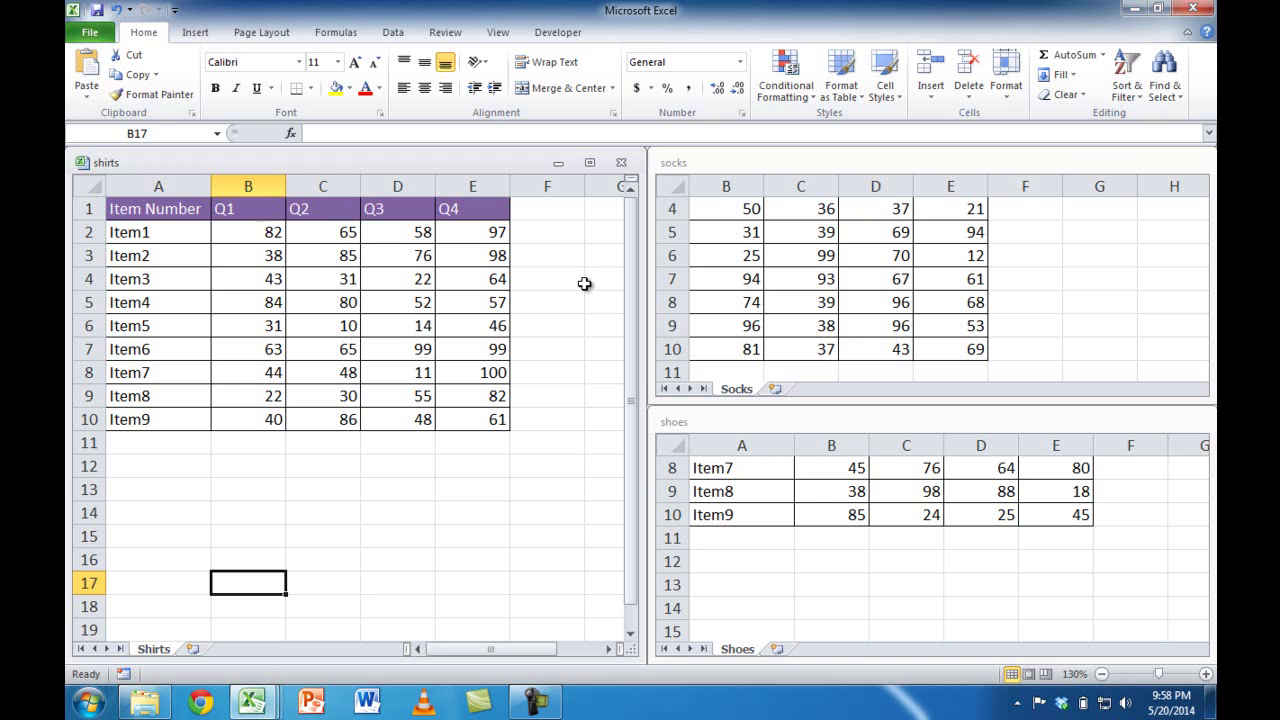
# Close shirts and exit Excel, choosing Don't Save for shirts, socks and shoes.
pyautogui.click(1192, 9)
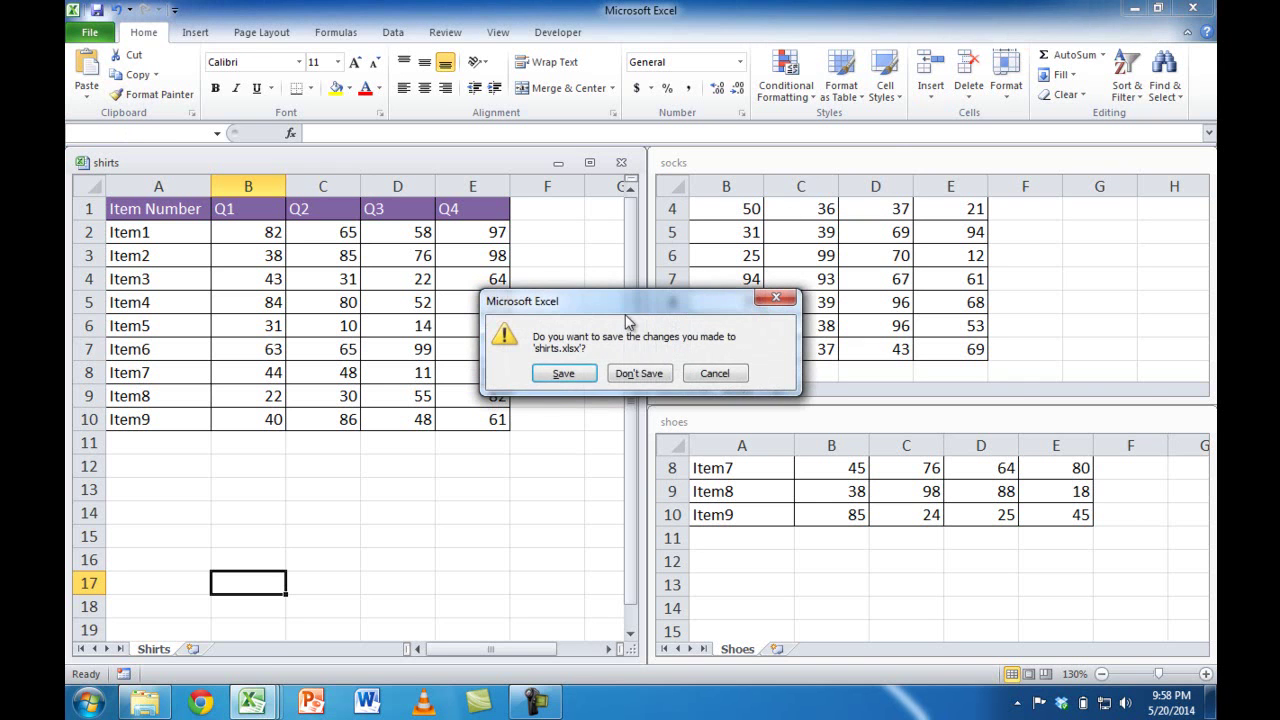
pyautogui.click(639, 373)
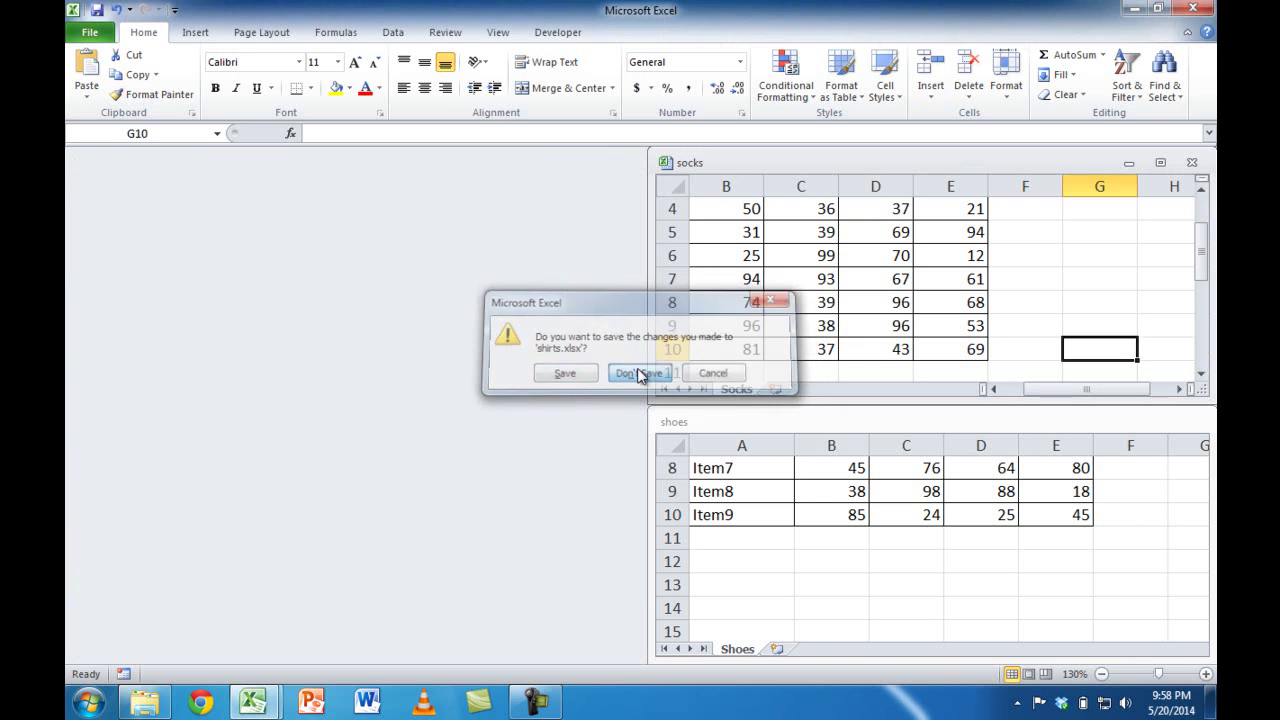
pyautogui.click(89, 32)
pyautogui.click(136, 398)
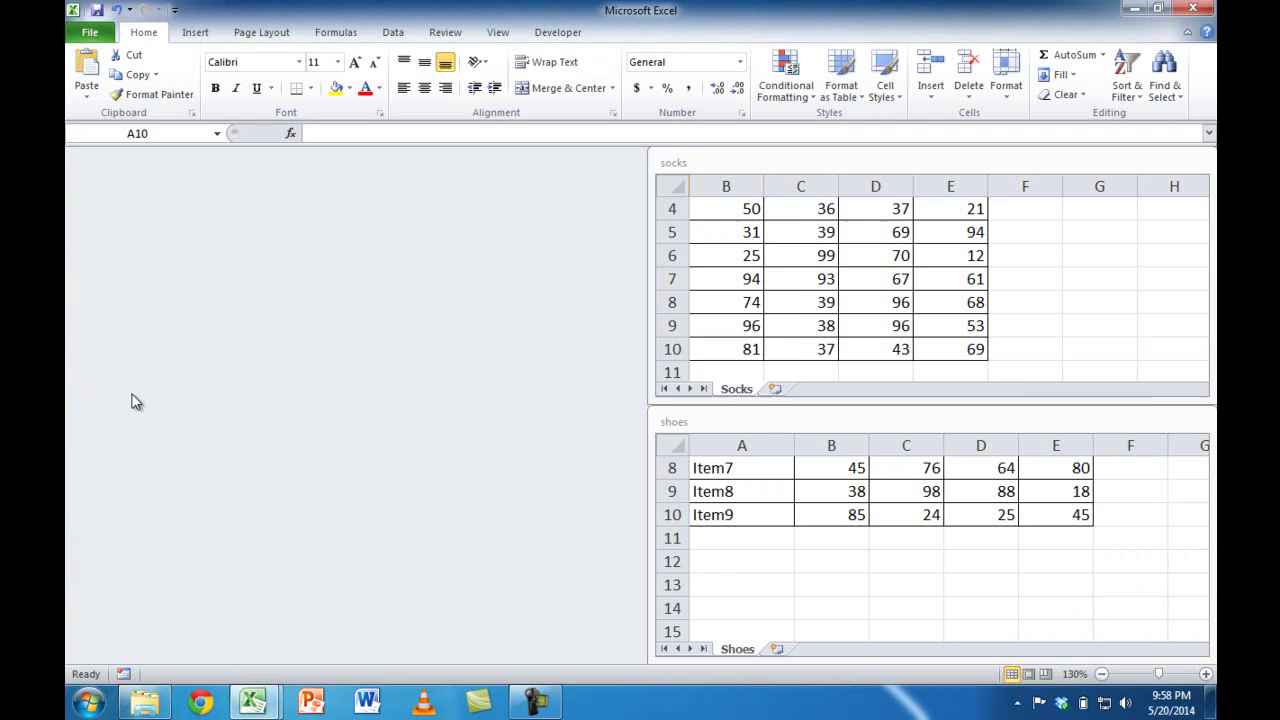
pyautogui.click(676, 373)
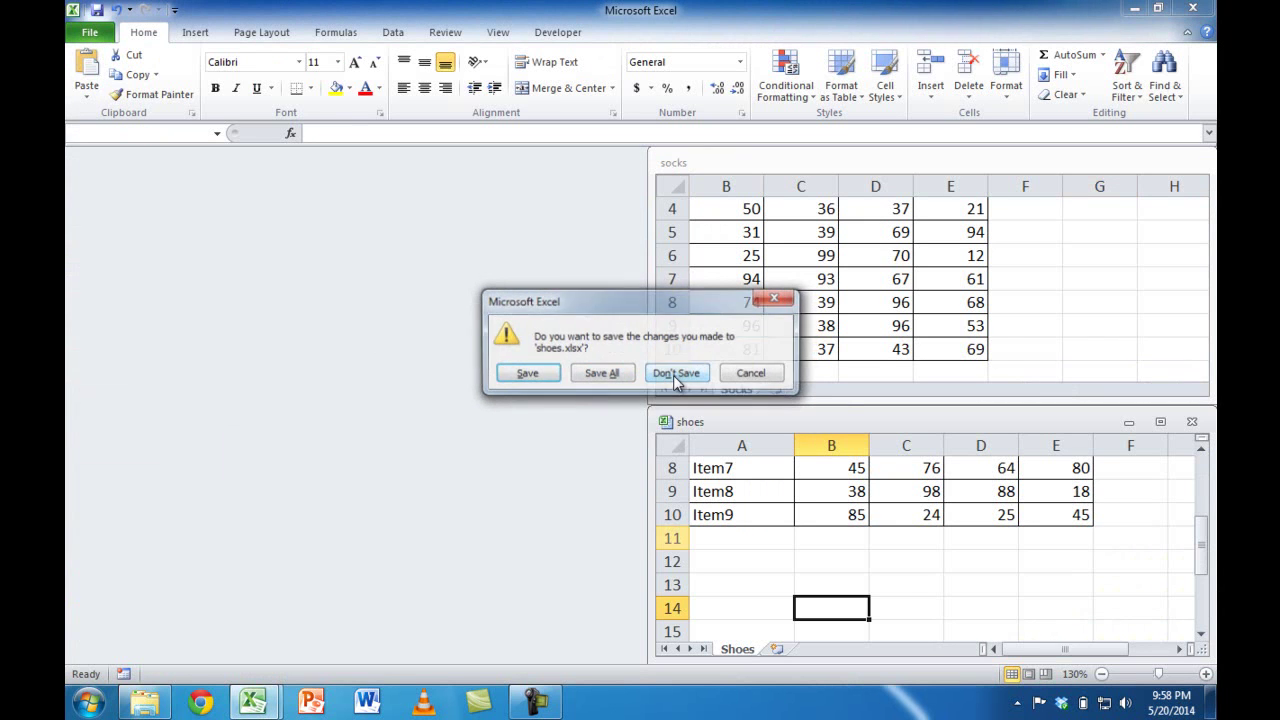
pyautogui.click(682, 374)
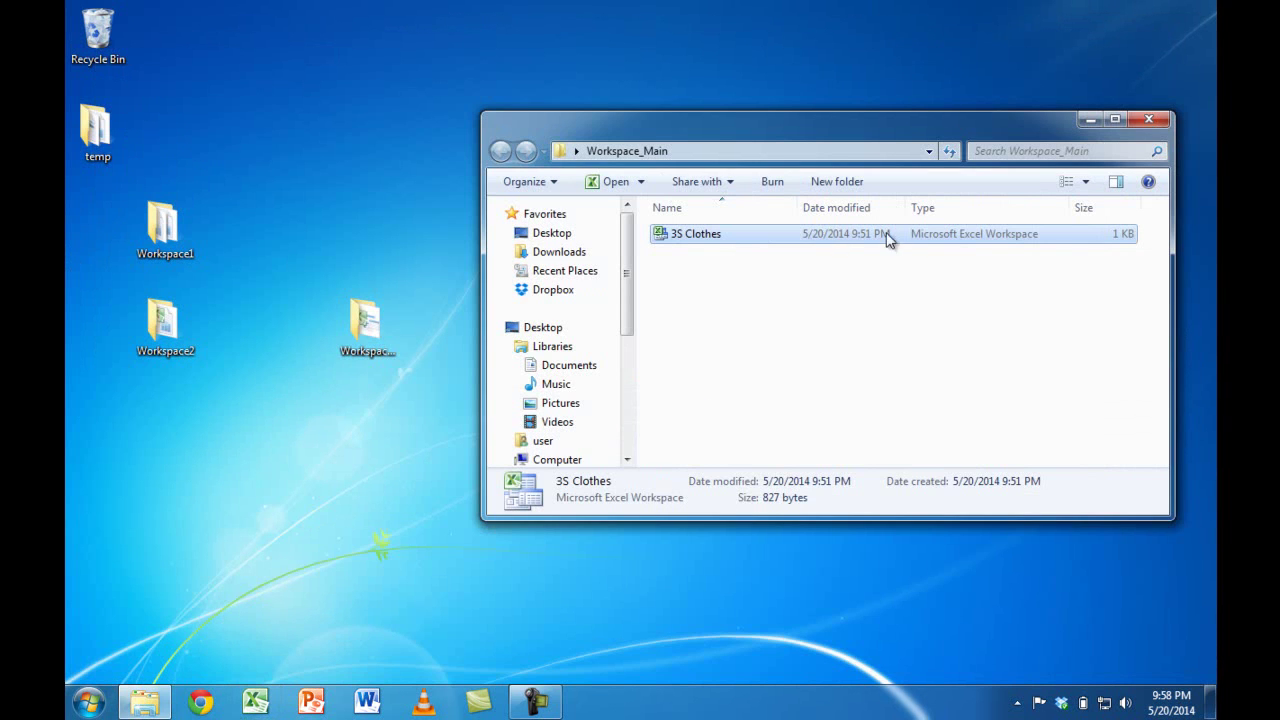
# Delete the 3S Clothes workspace file and close the Workspace_Main window.
pyautogui.rightClick(685, 235)
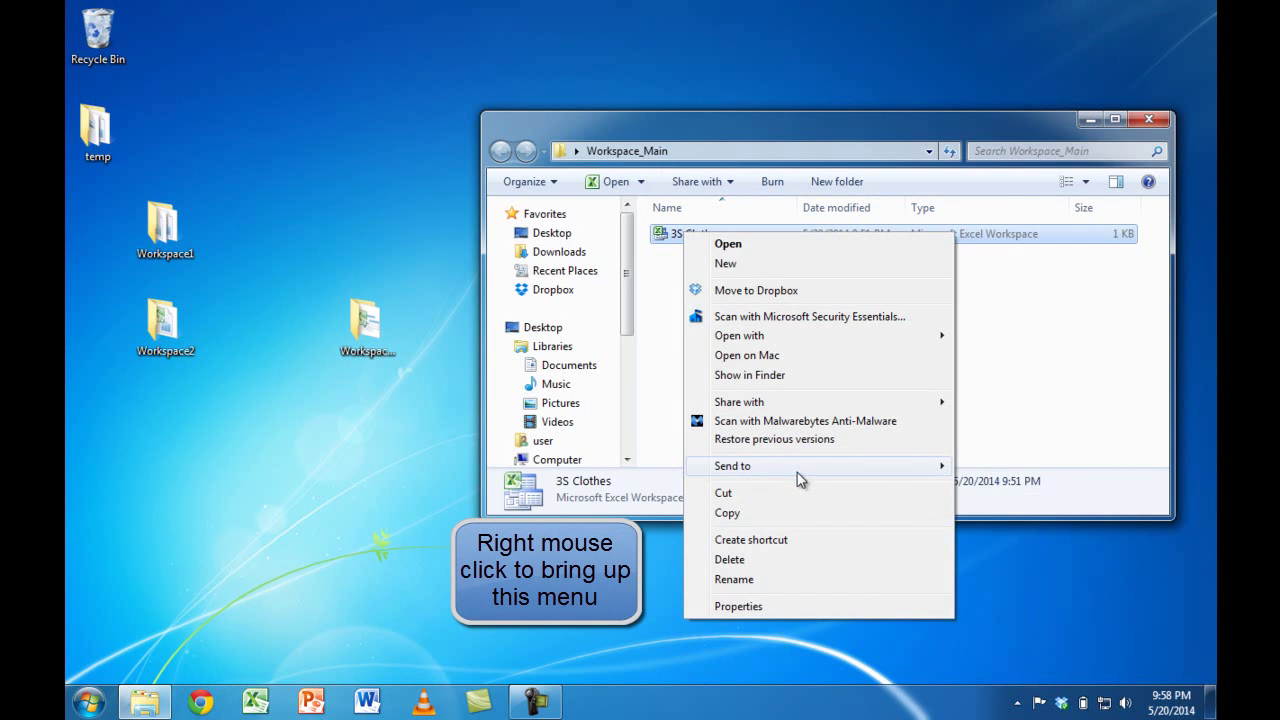
pyautogui.click(770, 561)
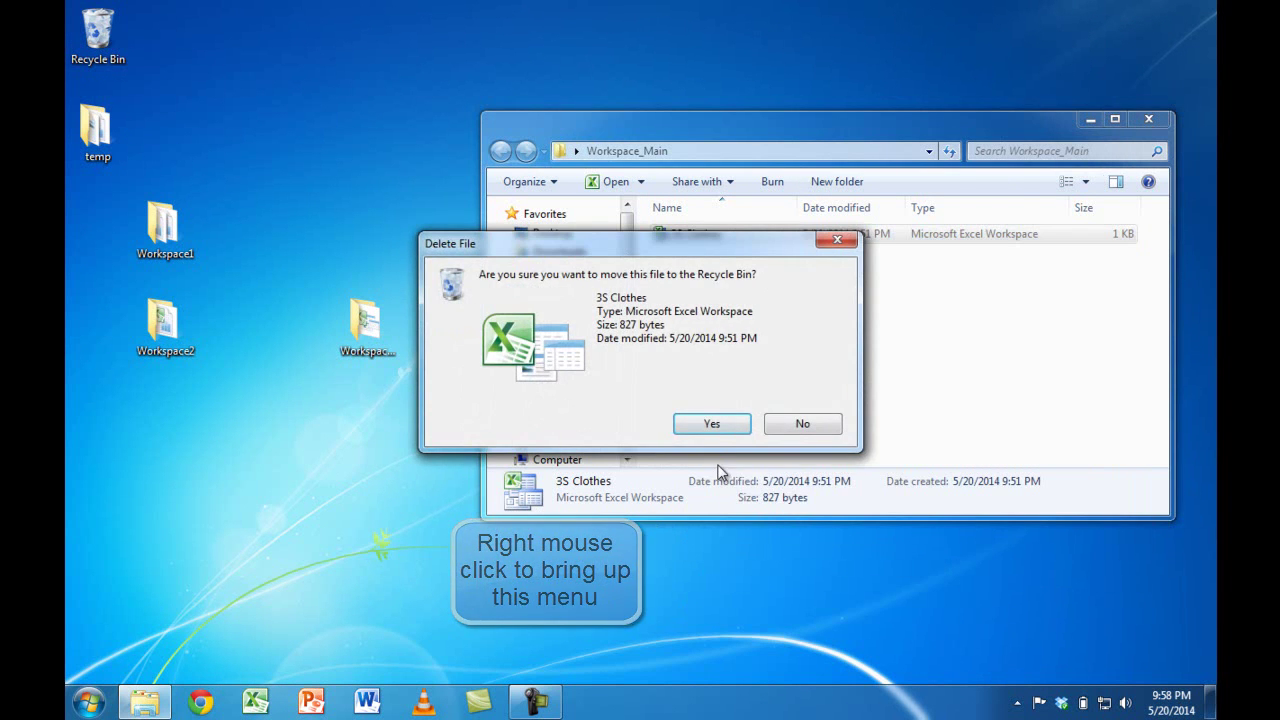
pyautogui.click(711, 428)
pyautogui.hotkey('alt', 'F4')
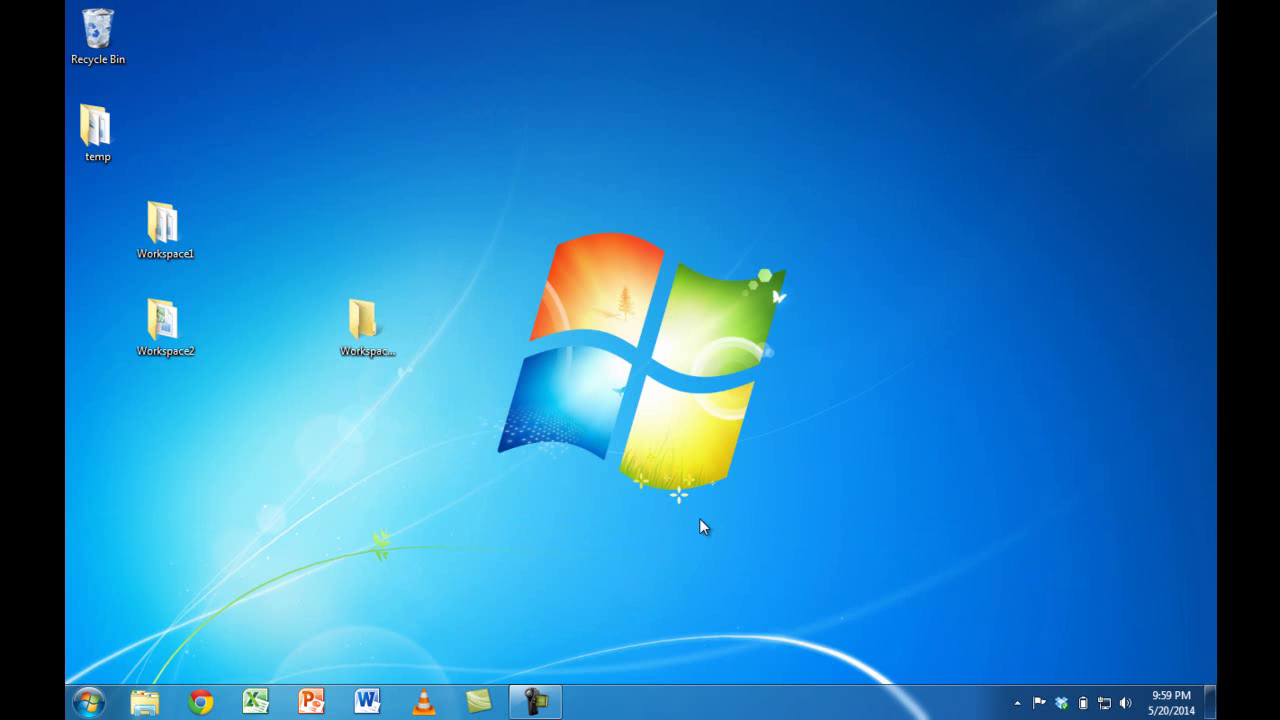
# Open the shoes and socks workbooks from the Workspace1 folder.
pyautogui.doubleClick(168, 232)
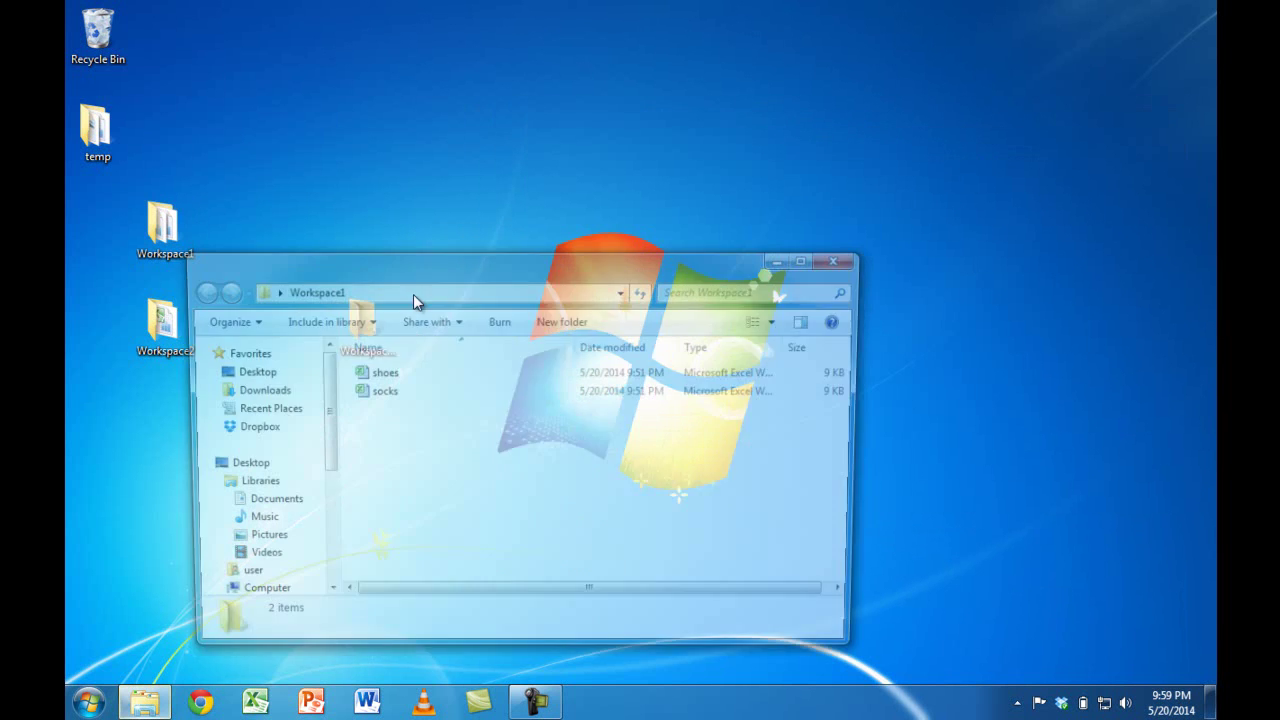
pyautogui.doubleClick(380, 373)
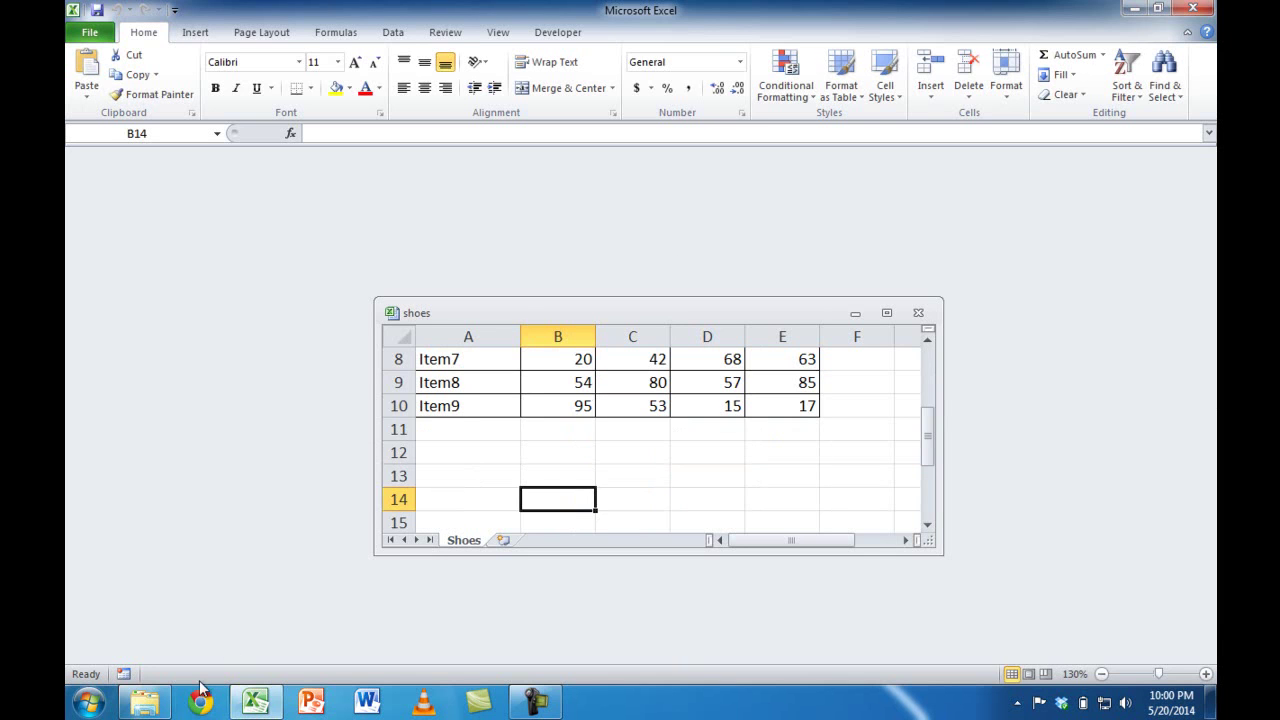
pyautogui.click(145, 702)
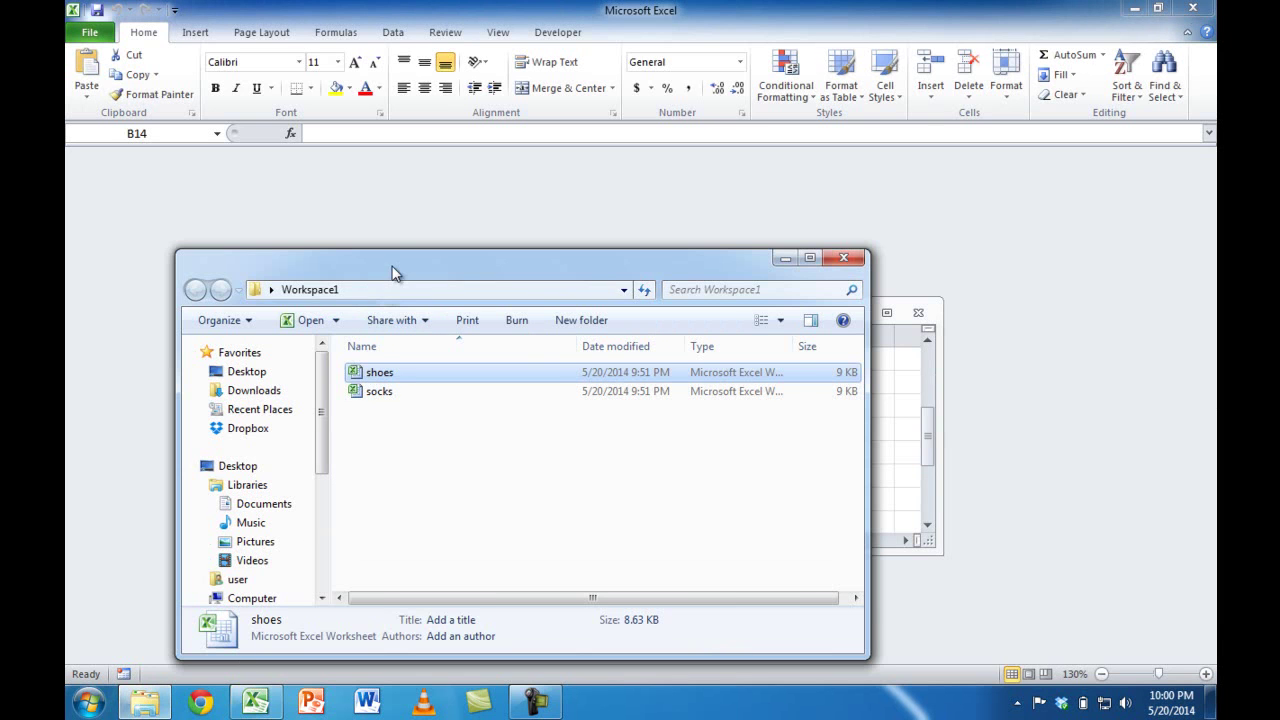
pyautogui.moveTo(393, 270); pyautogui.dragTo(399, 240)
pyautogui.doubleClick(393, 364)
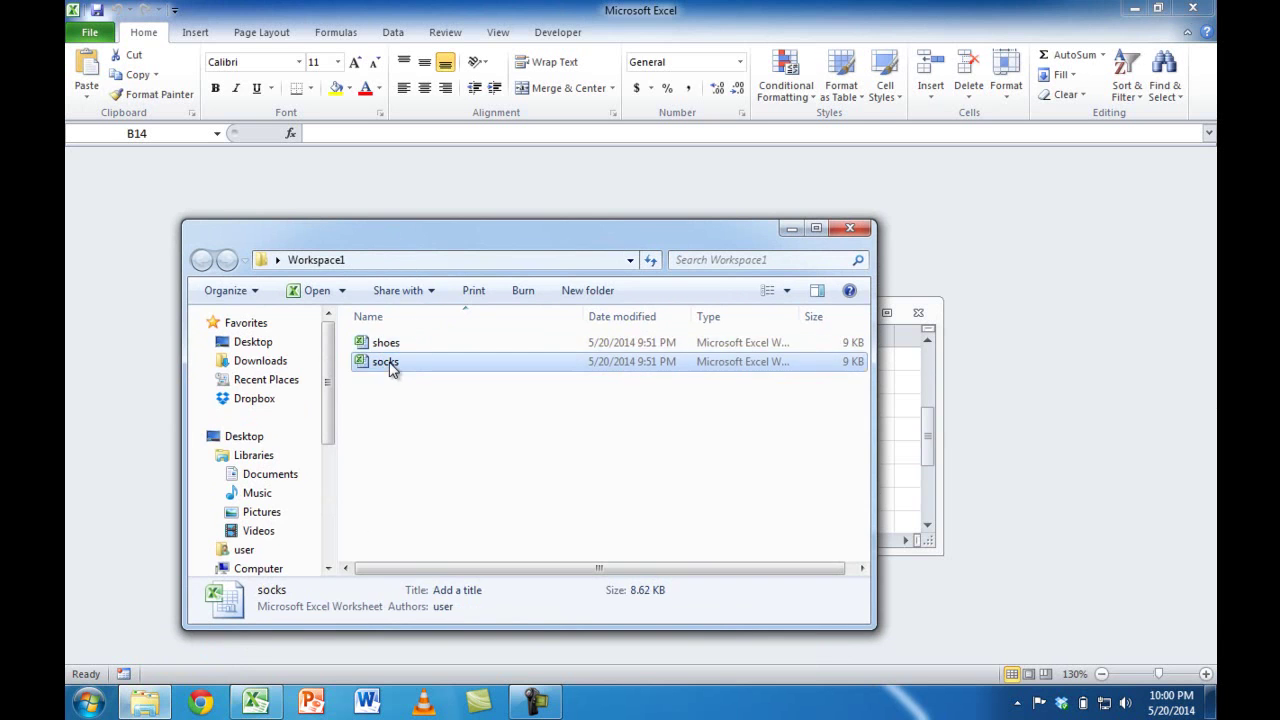
pyautogui.click(145, 702)
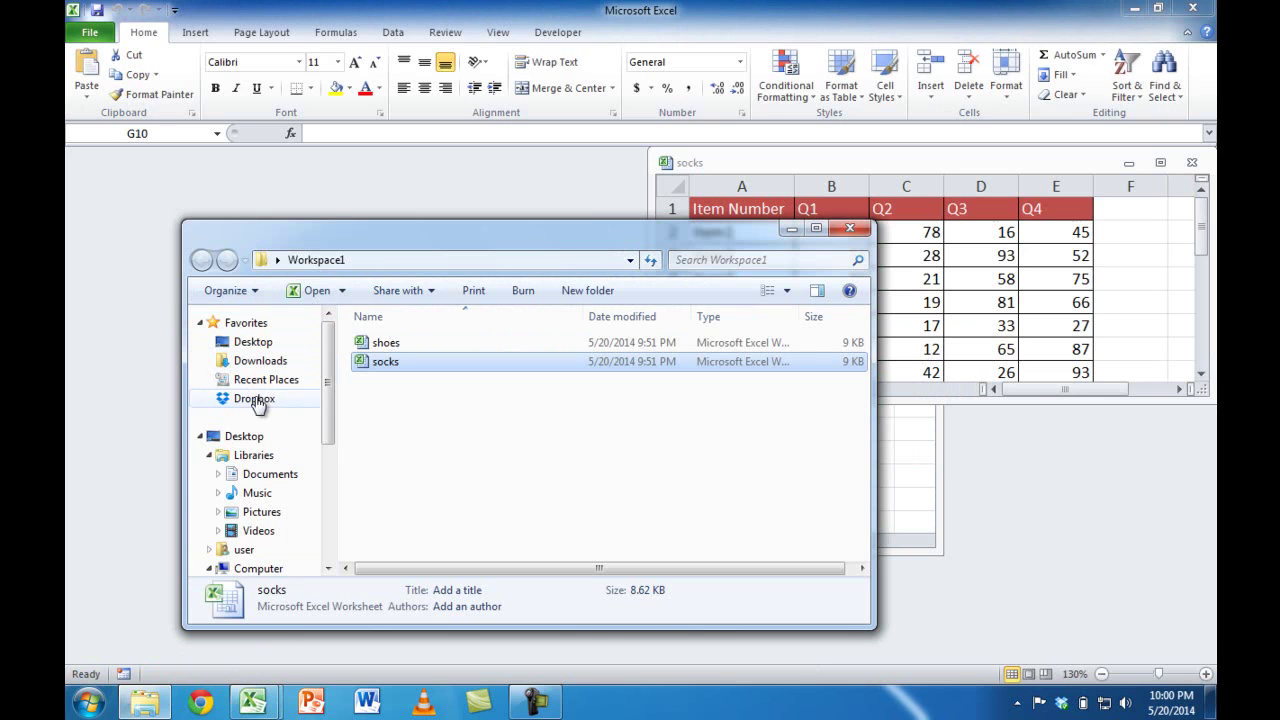
# Open the shirts workbook from the Workspace2 folder.
pyautogui.moveTo(325, 372); pyautogui.dragTo(323, 491)
pyautogui.click(264, 542)
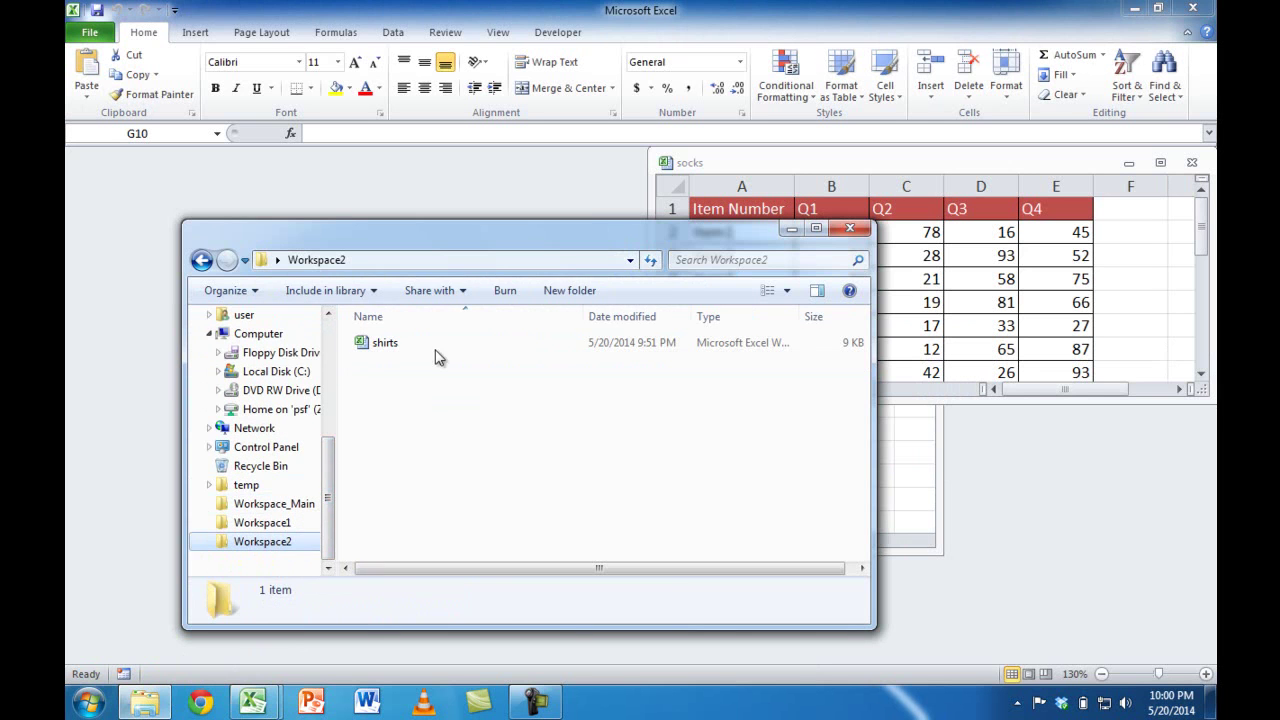
pyautogui.doubleClick(372, 346)
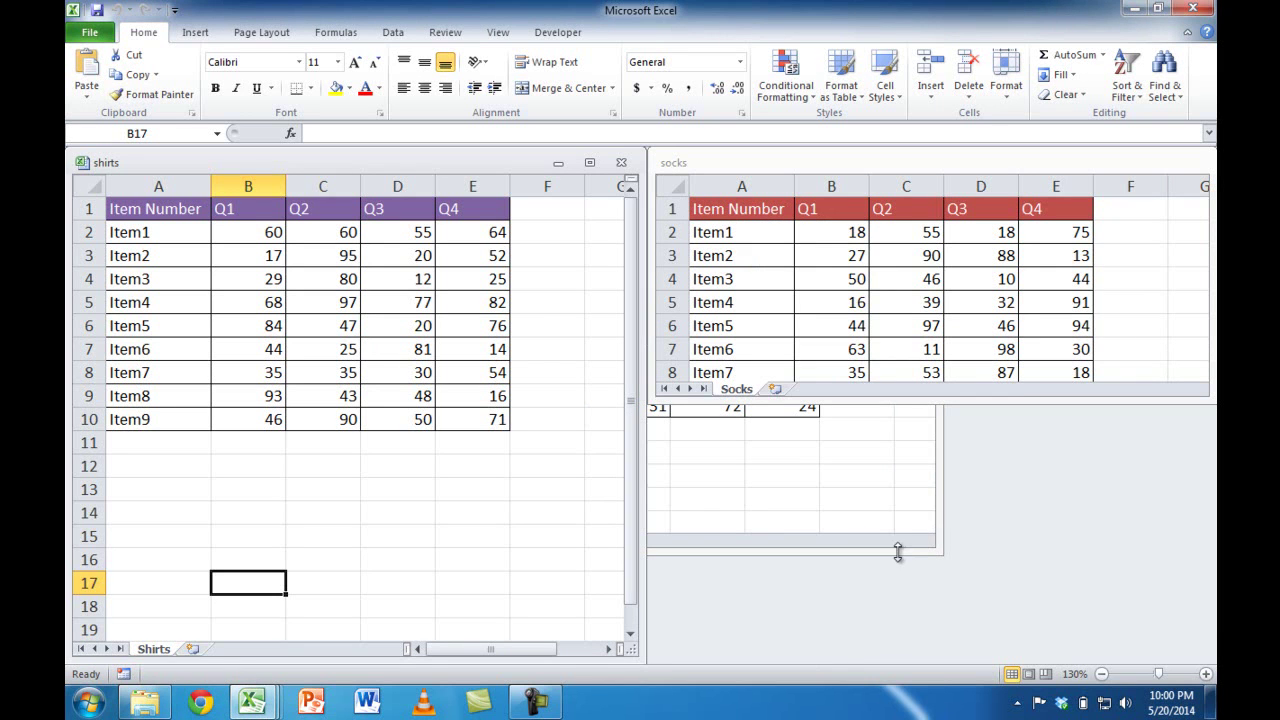
# Enlarge the shoes window, then try the Horizontal and Tiled window arrangements.
pyautogui.moveTo(898, 553); pyautogui.dragTo(957, 591)
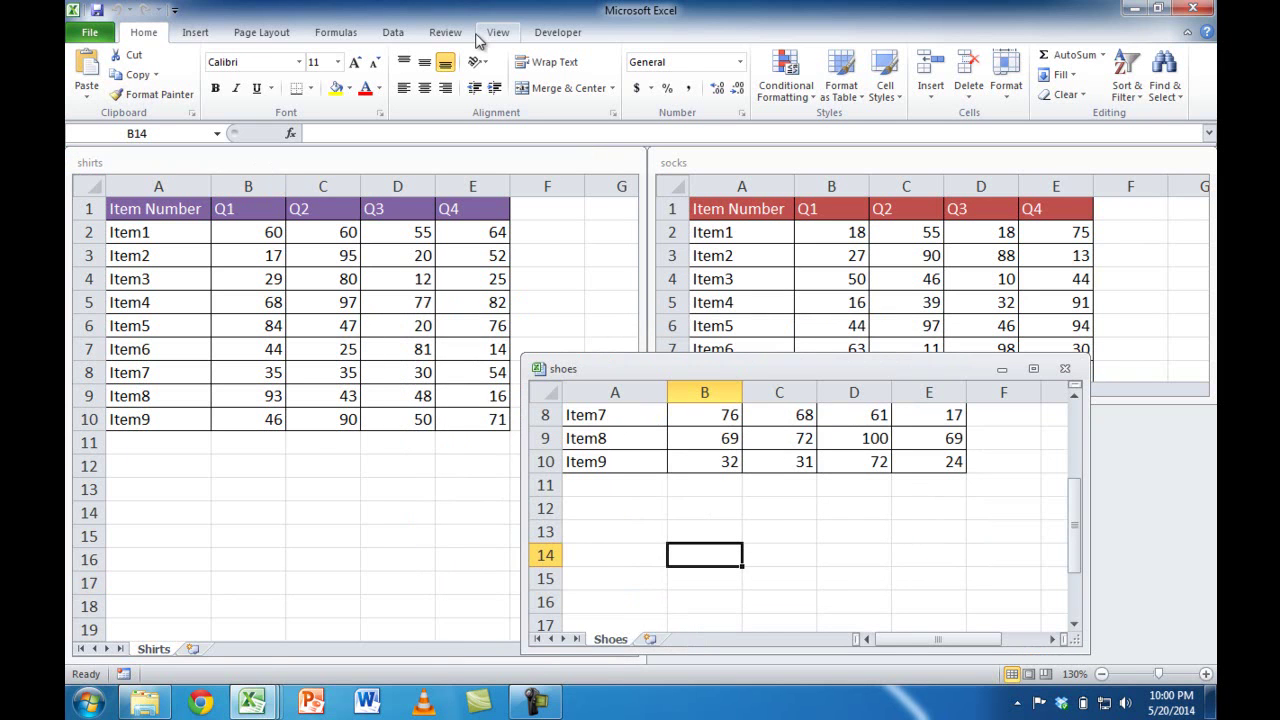
pyautogui.click(496, 32)
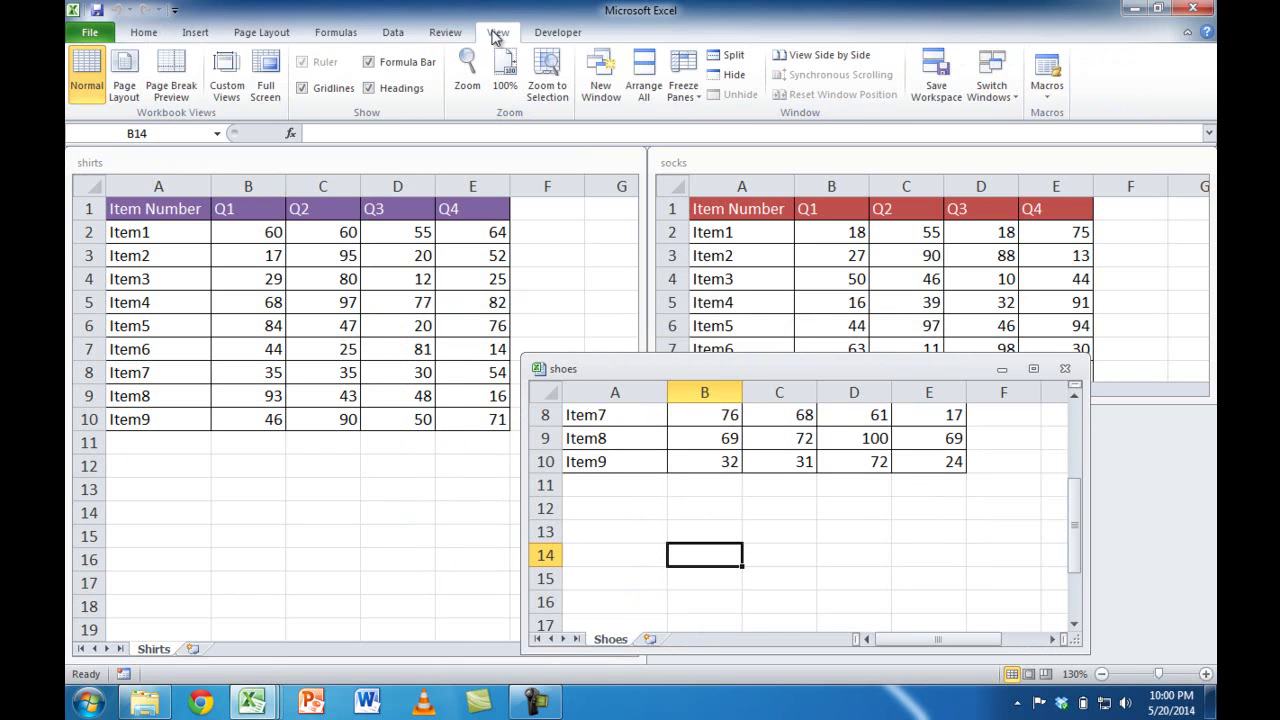
pyautogui.click(644, 80)
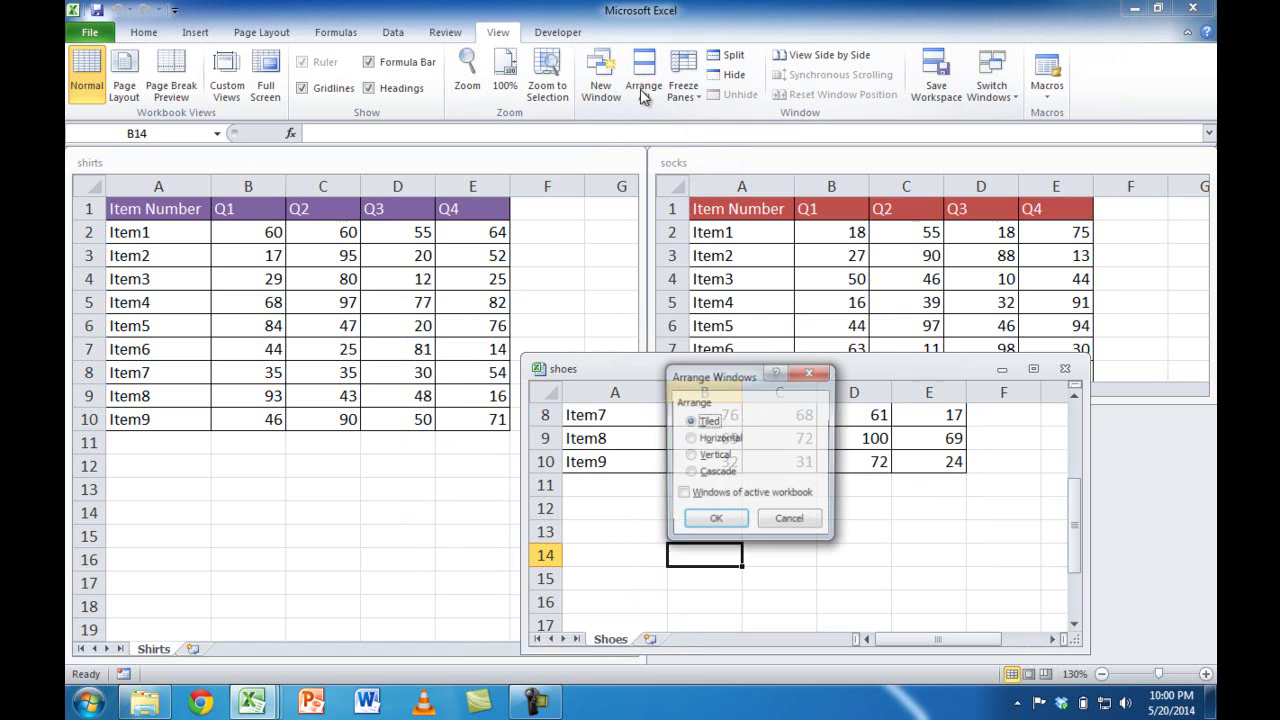
pyautogui.click(694, 440)
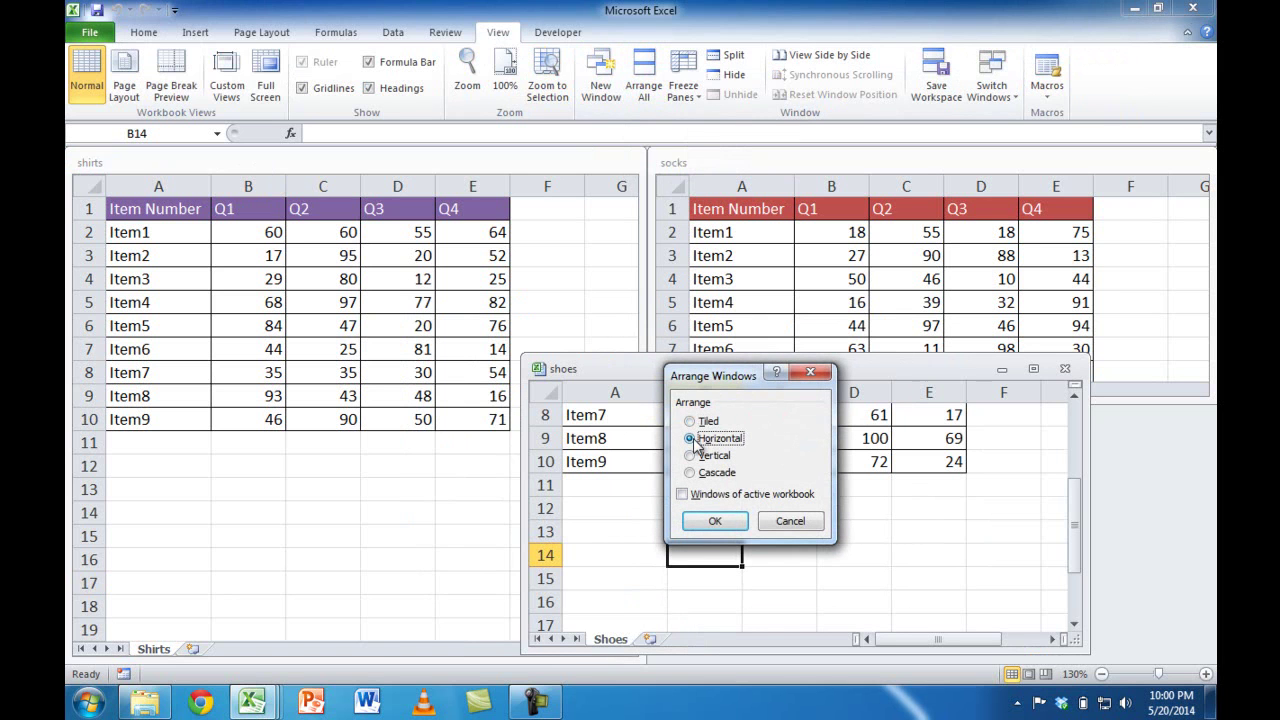
pyautogui.click(715, 521)
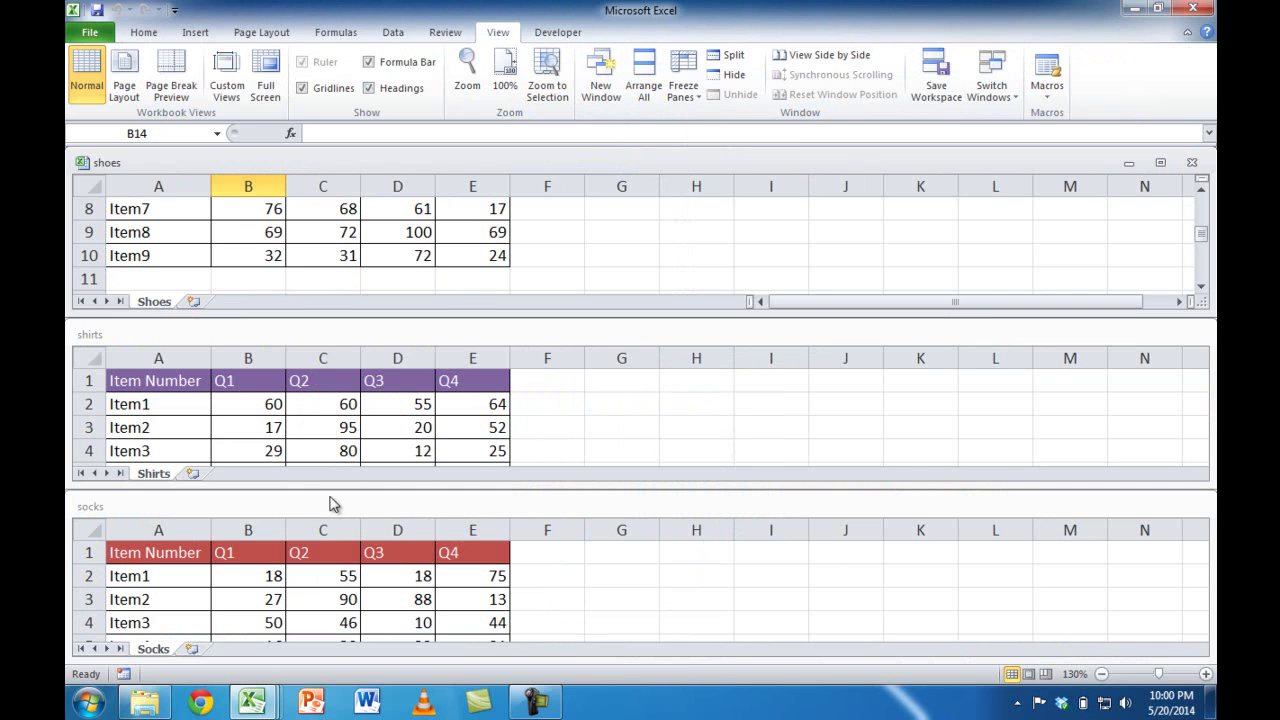
pyautogui.click(644, 80)
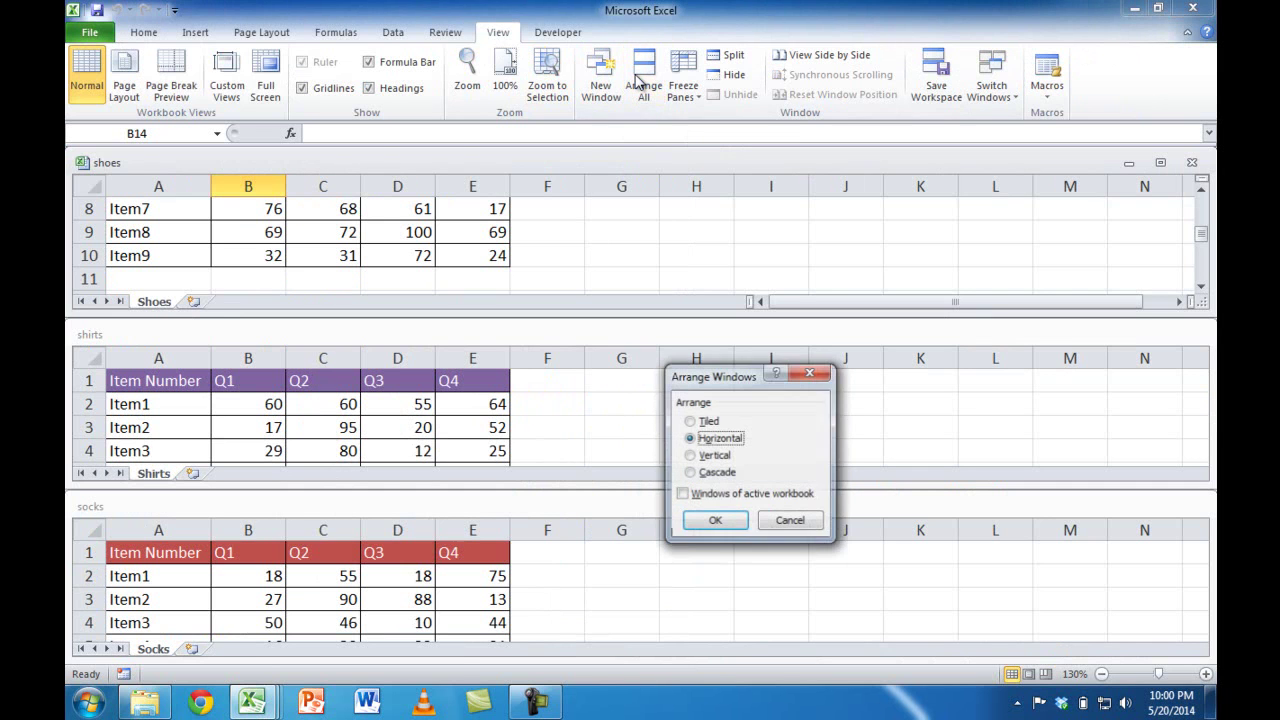
pyautogui.click(690, 421)
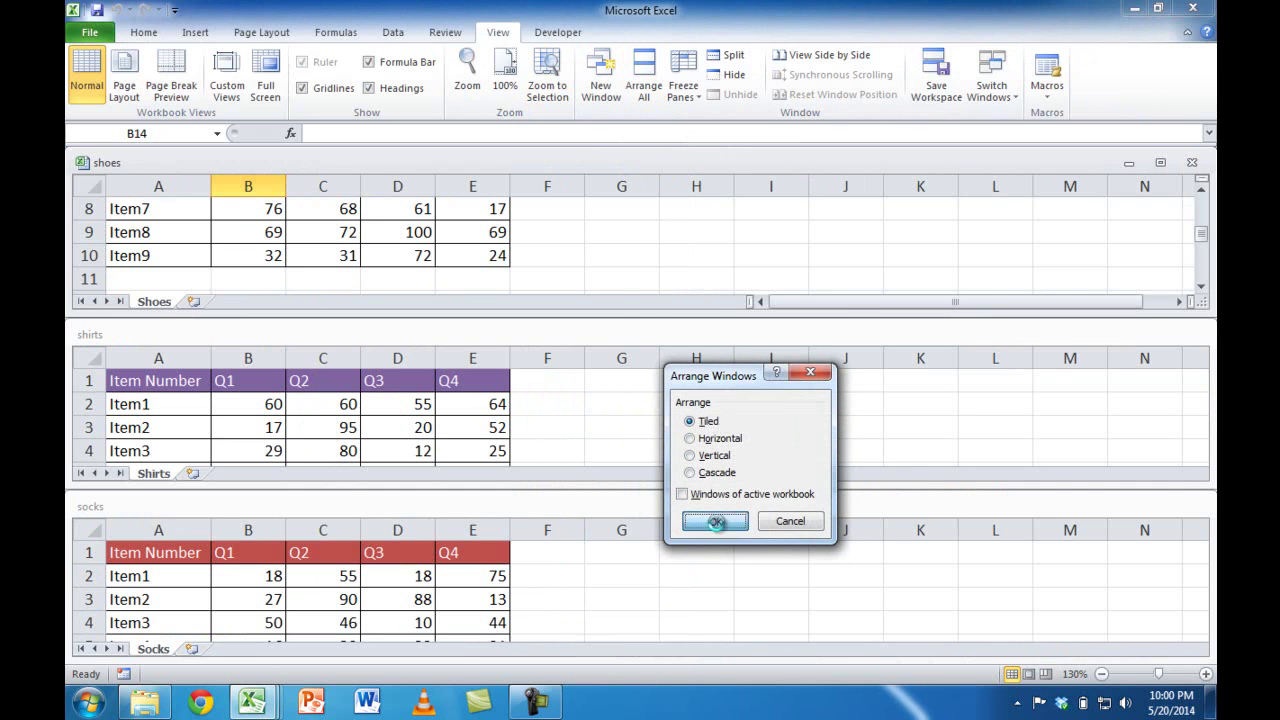
pyautogui.click(715, 521)
# Try the Cascade arrangement, then settle on the Vertical arrangement.
pyautogui.click(644, 98)
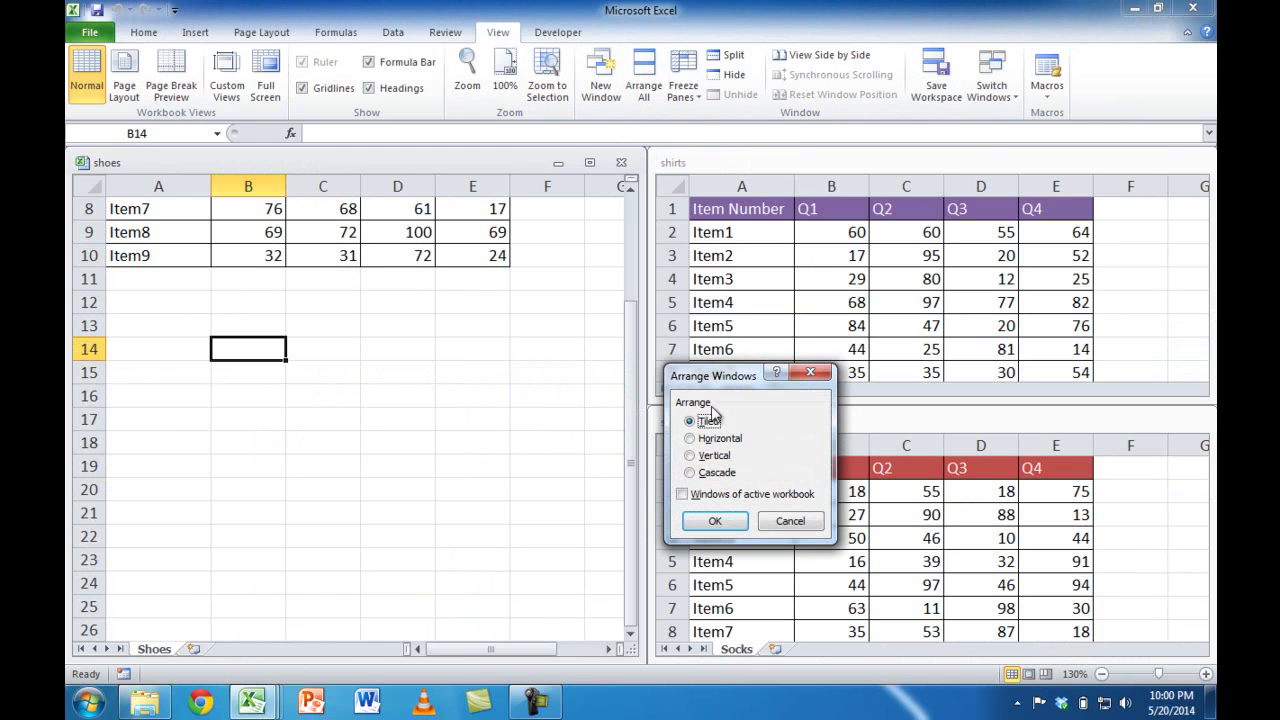
pyautogui.click(710, 474)
pyautogui.click(717, 521)
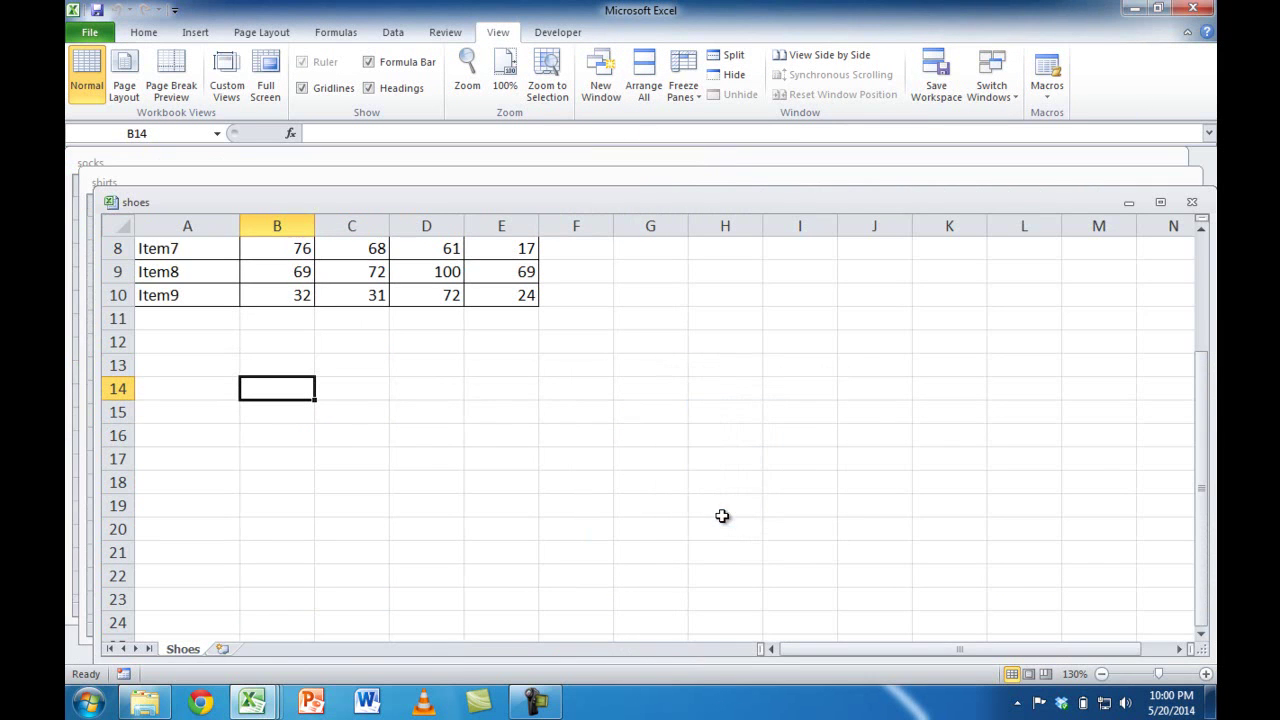
pyautogui.click(640, 88)
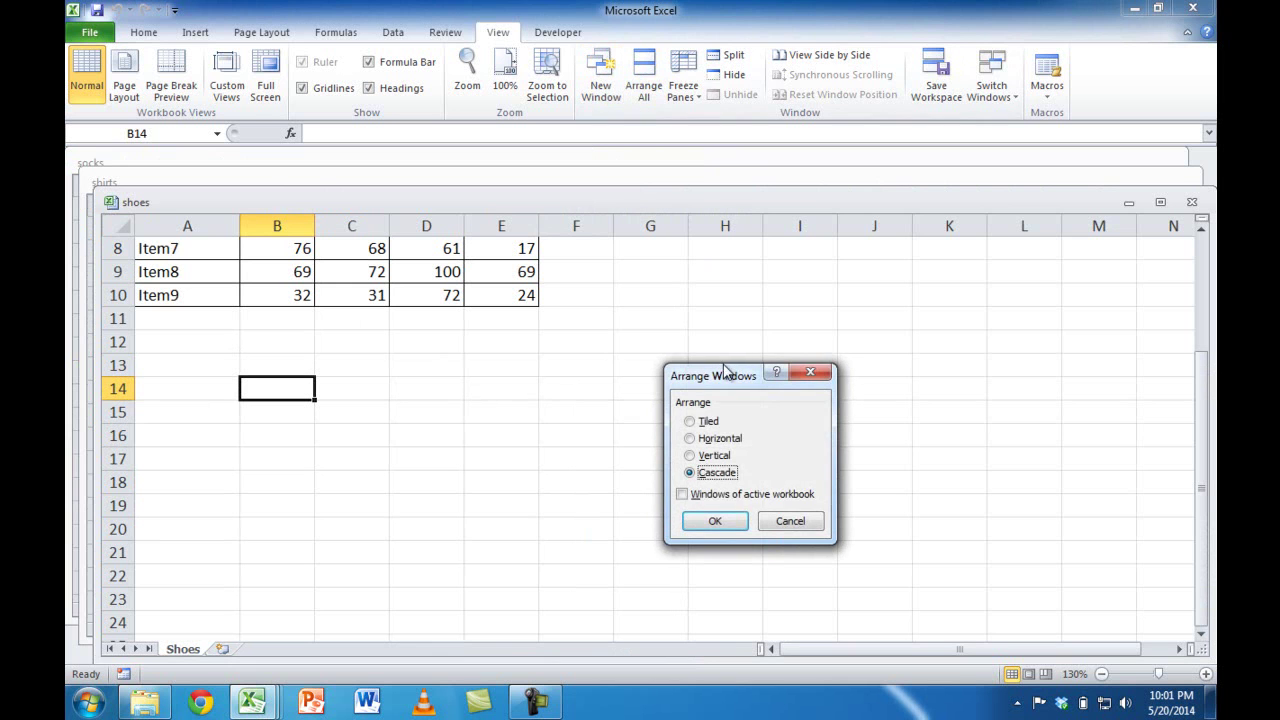
pyautogui.click(714, 456)
pyautogui.click(715, 521)
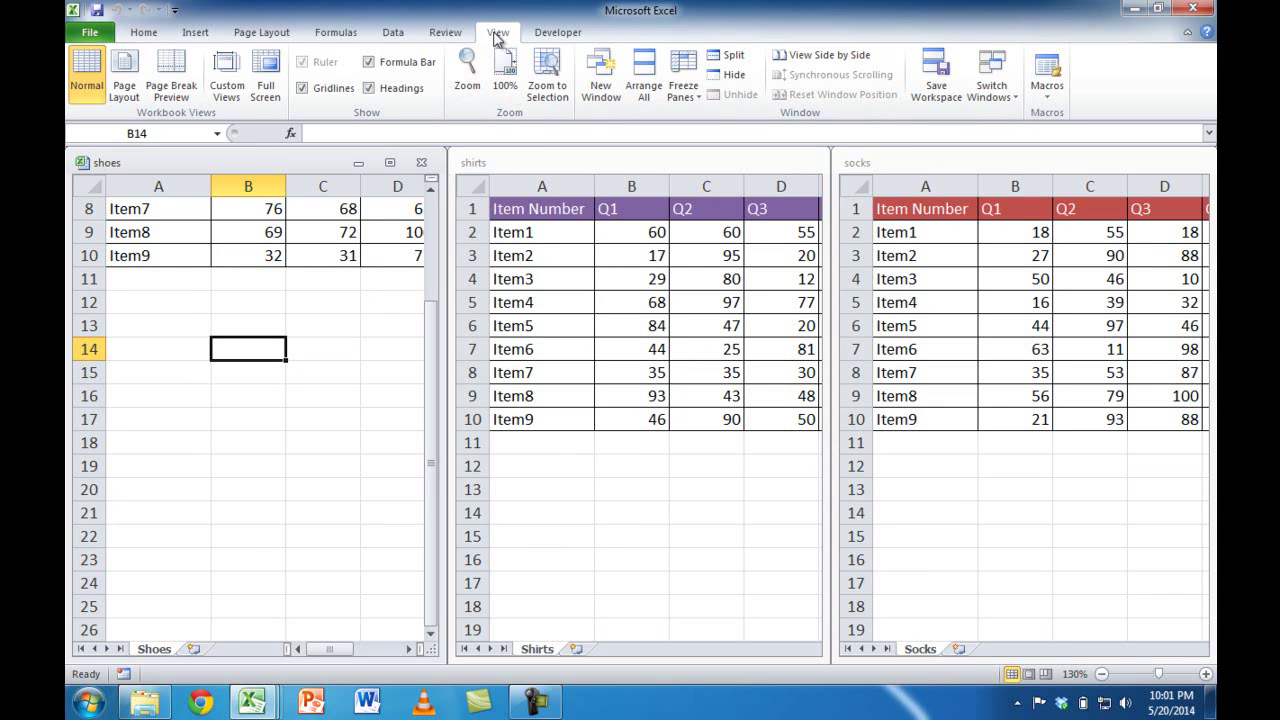
# Save the workspace as '3s clothes' in the Workspace_Main folder.
pyautogui.click(940, 88)
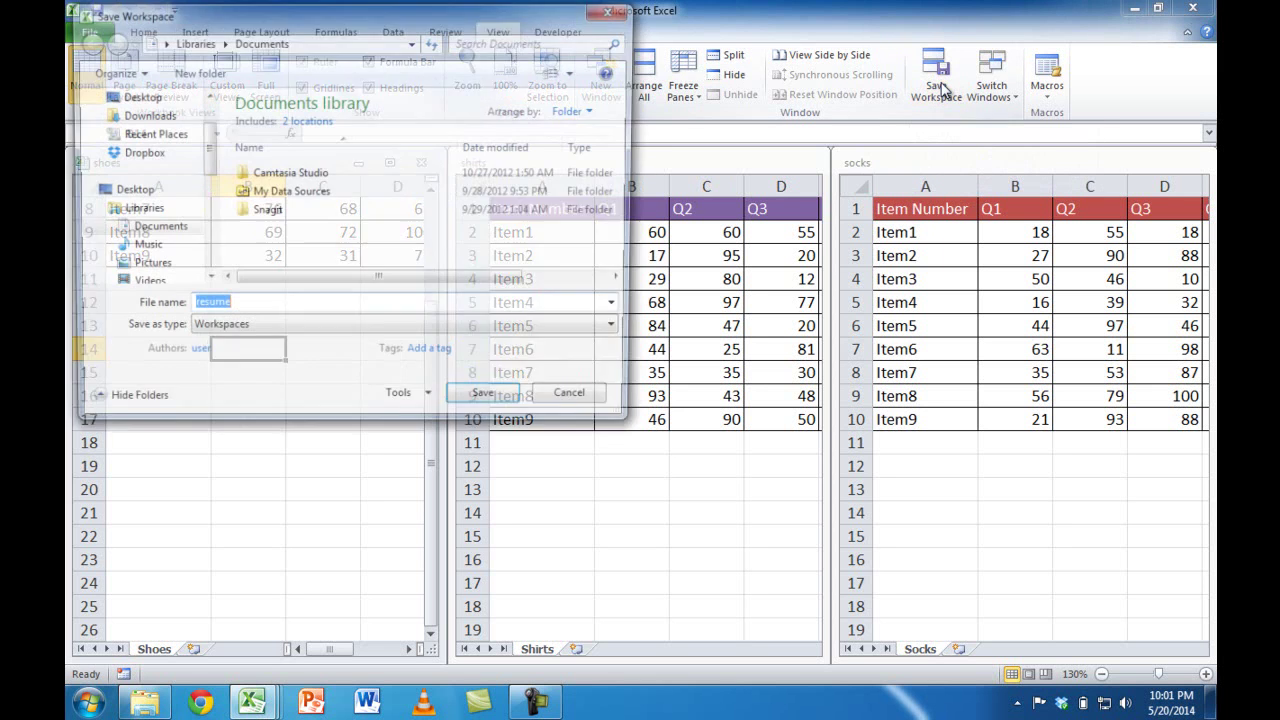
pyautogui.moveTo(435, 20); pyautogui.dragTo(610, 79)
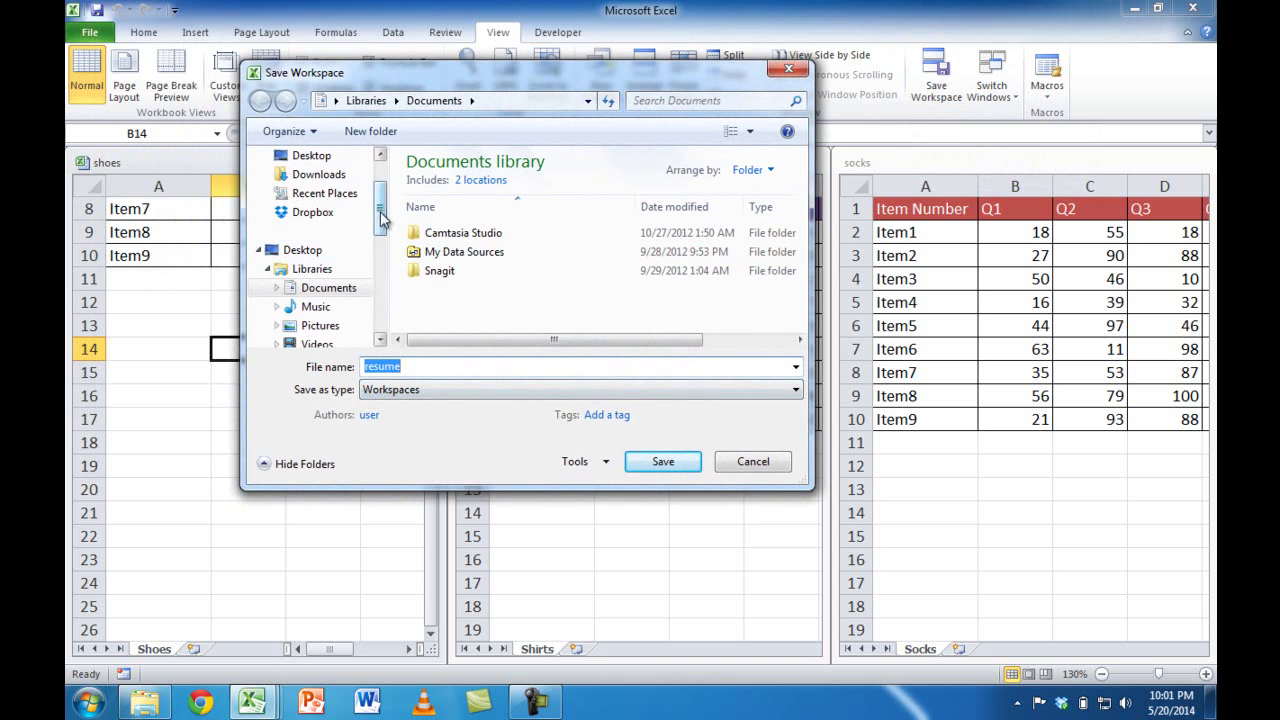
pyautogui.moveTo(381, 218); pyautogui.dragTo(381, 318)
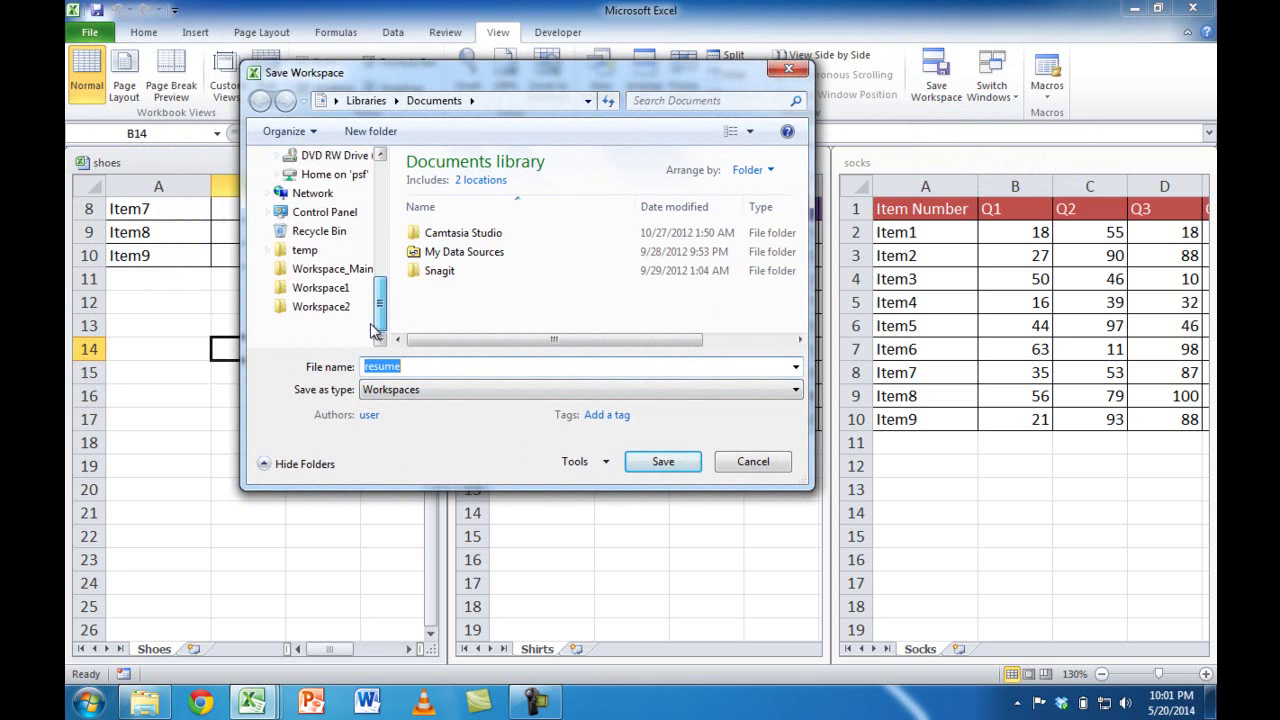
pyautogui.click(338, 272)
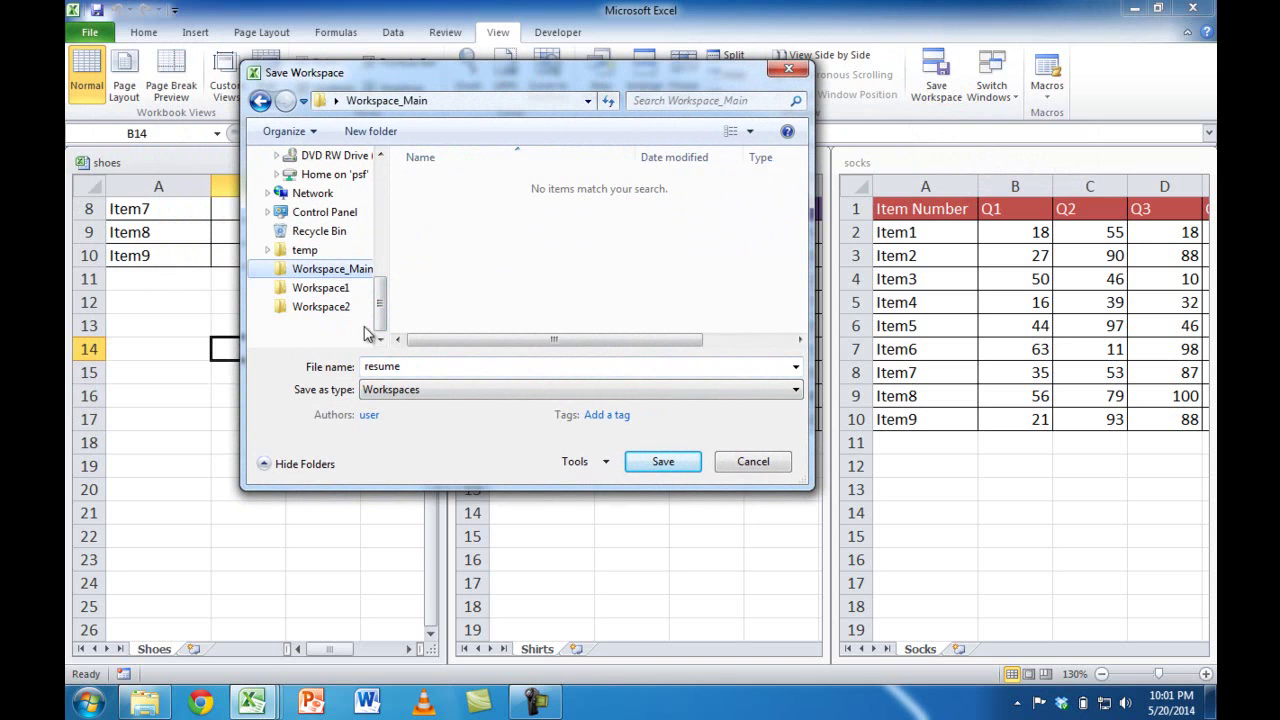
pyautogui.click(423, 367)
pyautogui.write('3s clothes')
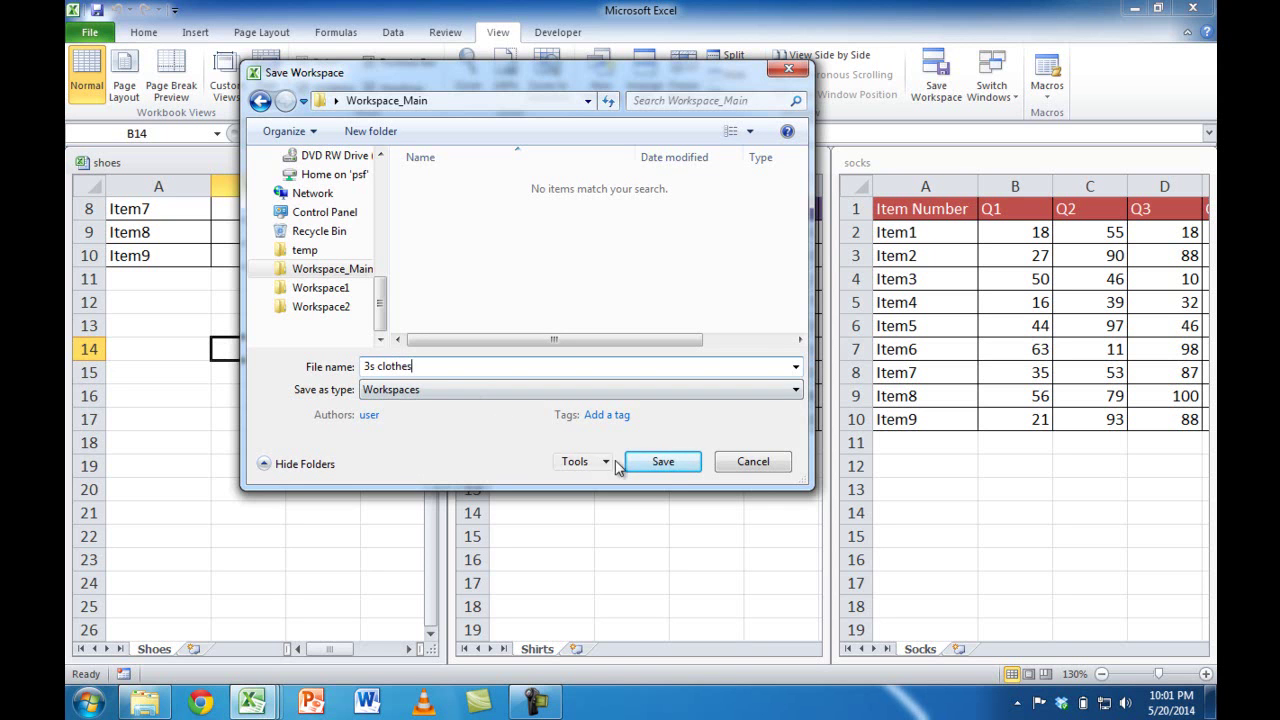
pyautogui.click(665, 466)
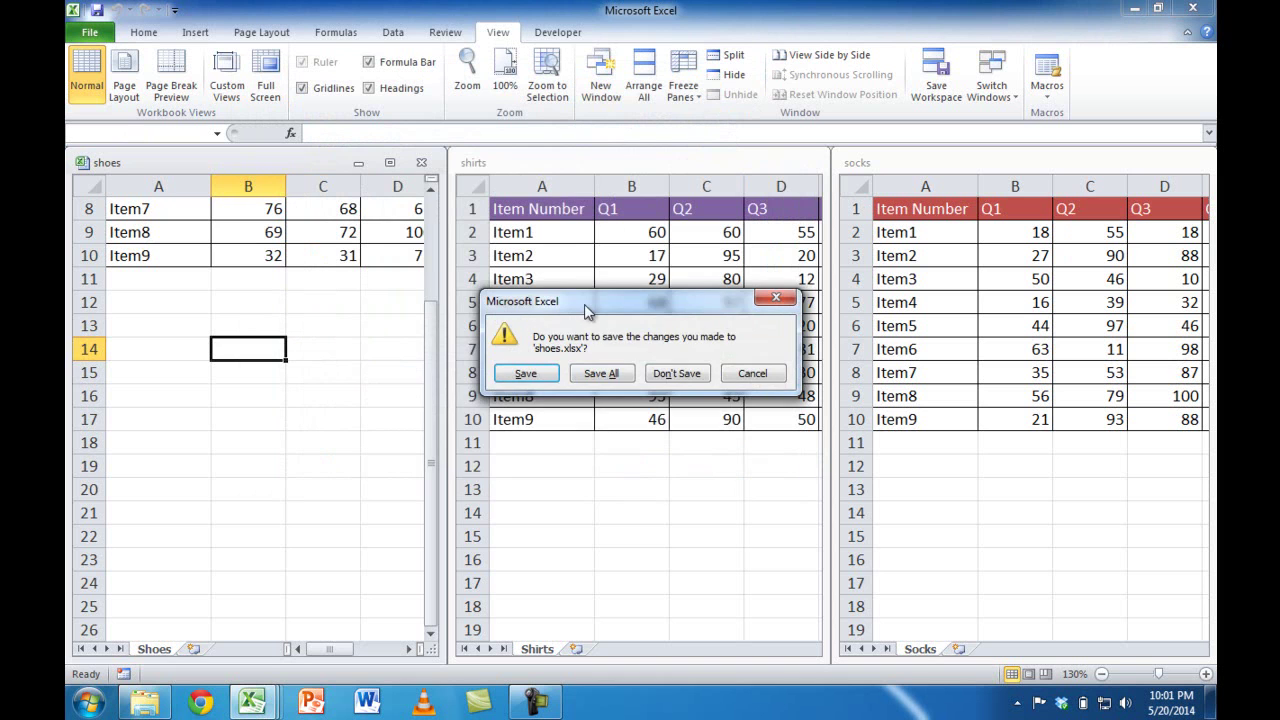
# Save changes to all three workbooks with Save All, then exit Excel.
pyautogui.moveTo(586, 306); pyautogui.dragTo(423, 402)
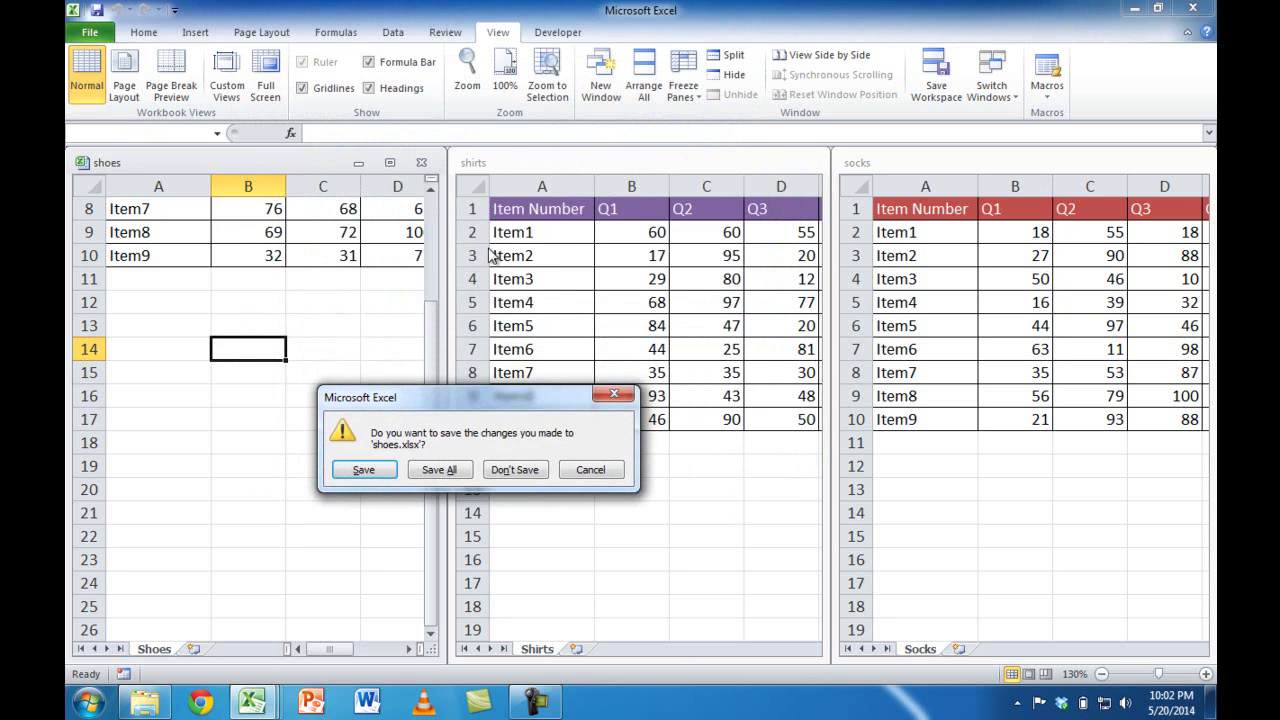
pyautogui.click(440, 470)
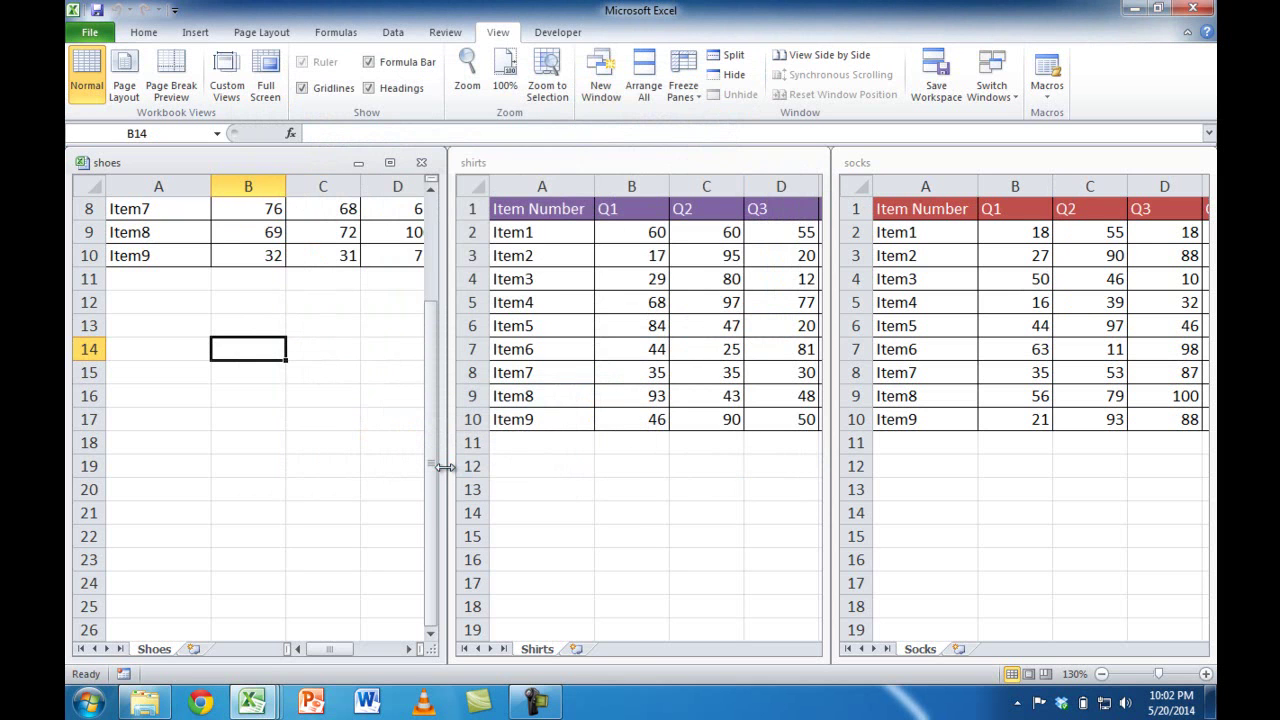
pyautogui.click(86, 33)
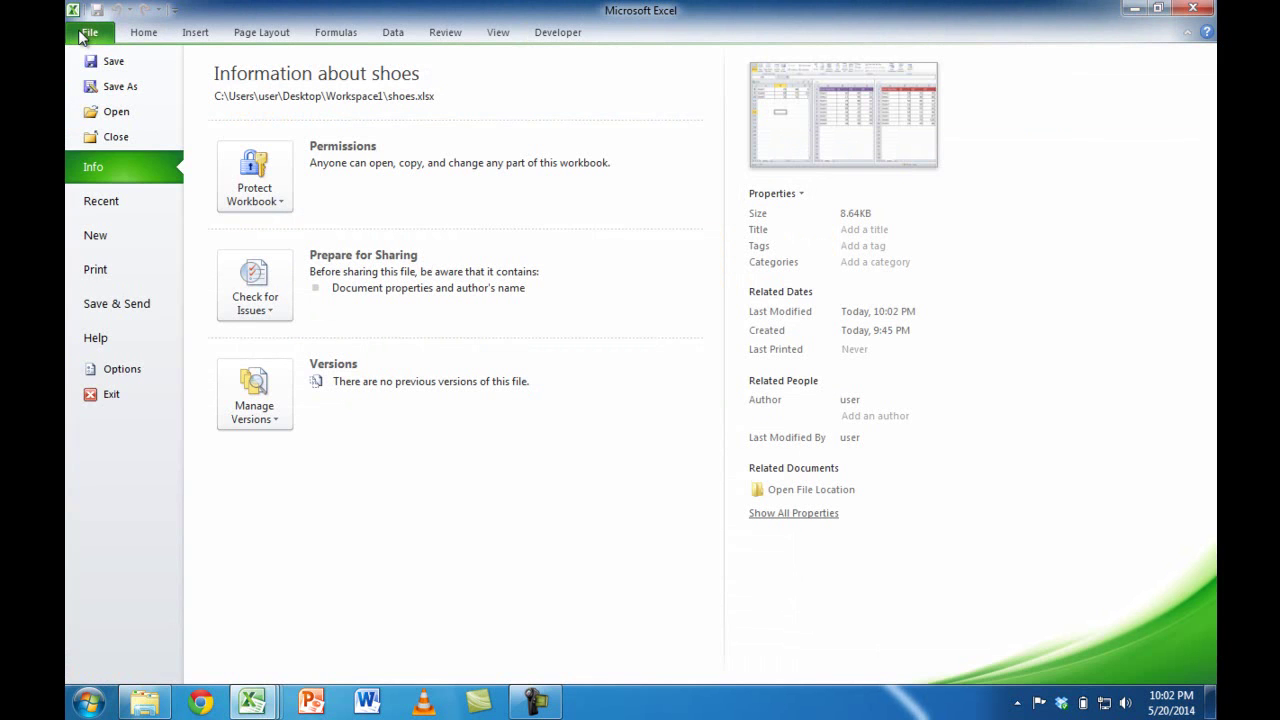
pyautogui.click(112, 395)
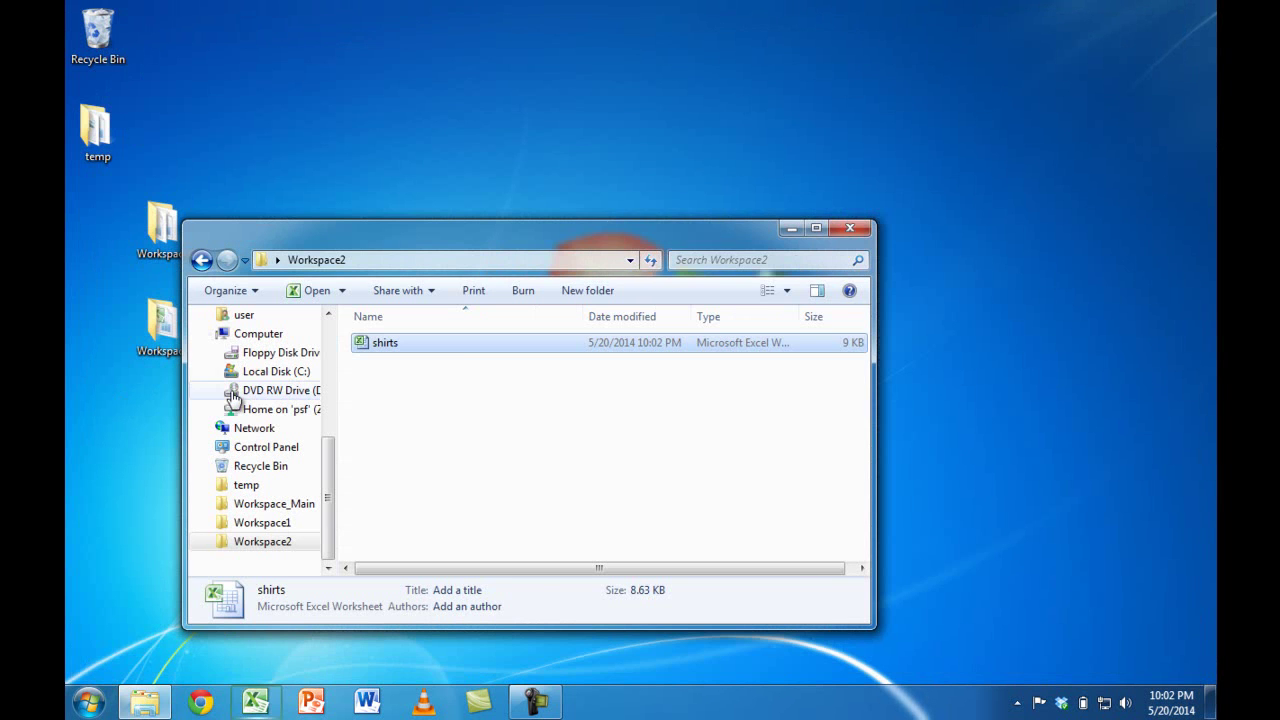
# Close the Workspace2 window and open the 3s clothes workspace from Workspace_Main.
pyautogui.click(861, 233)
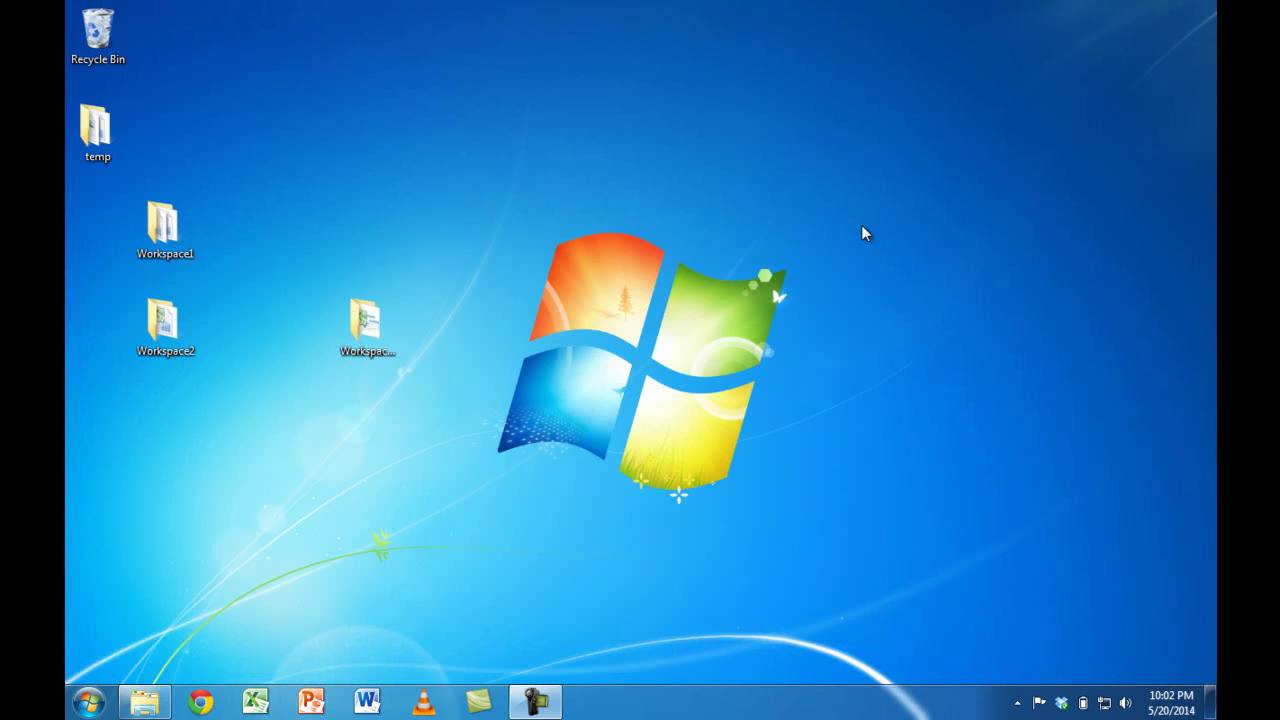
pyautogui.doubleClick(385, 325)
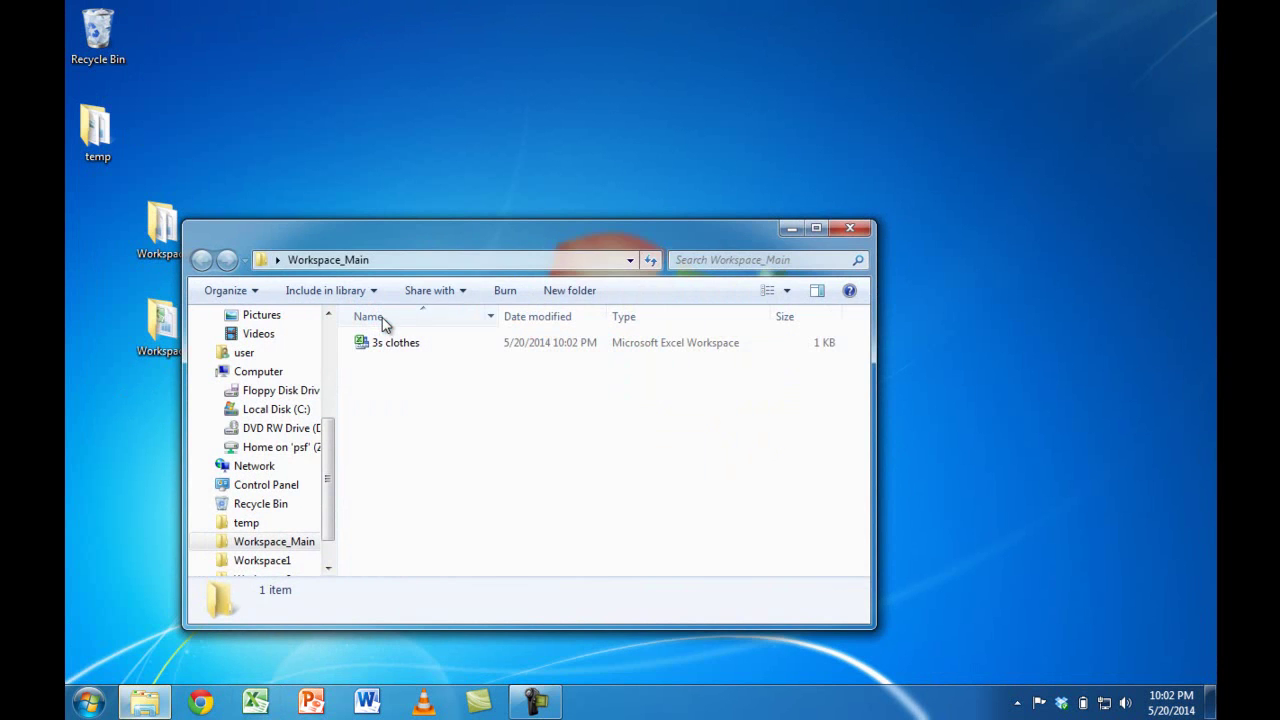
pyautogui.moveTo(469, 243); pyautogui.dragTo(606, 163)
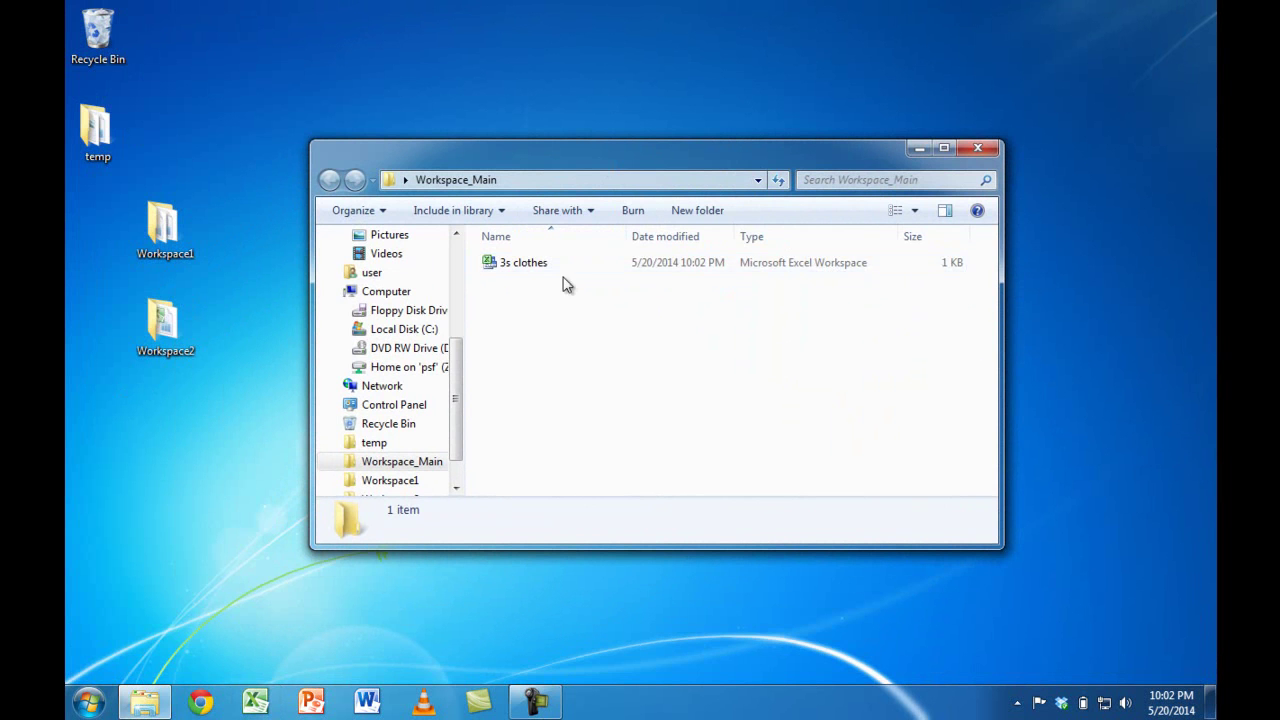
pyautogui.doubleClick(519, 268)
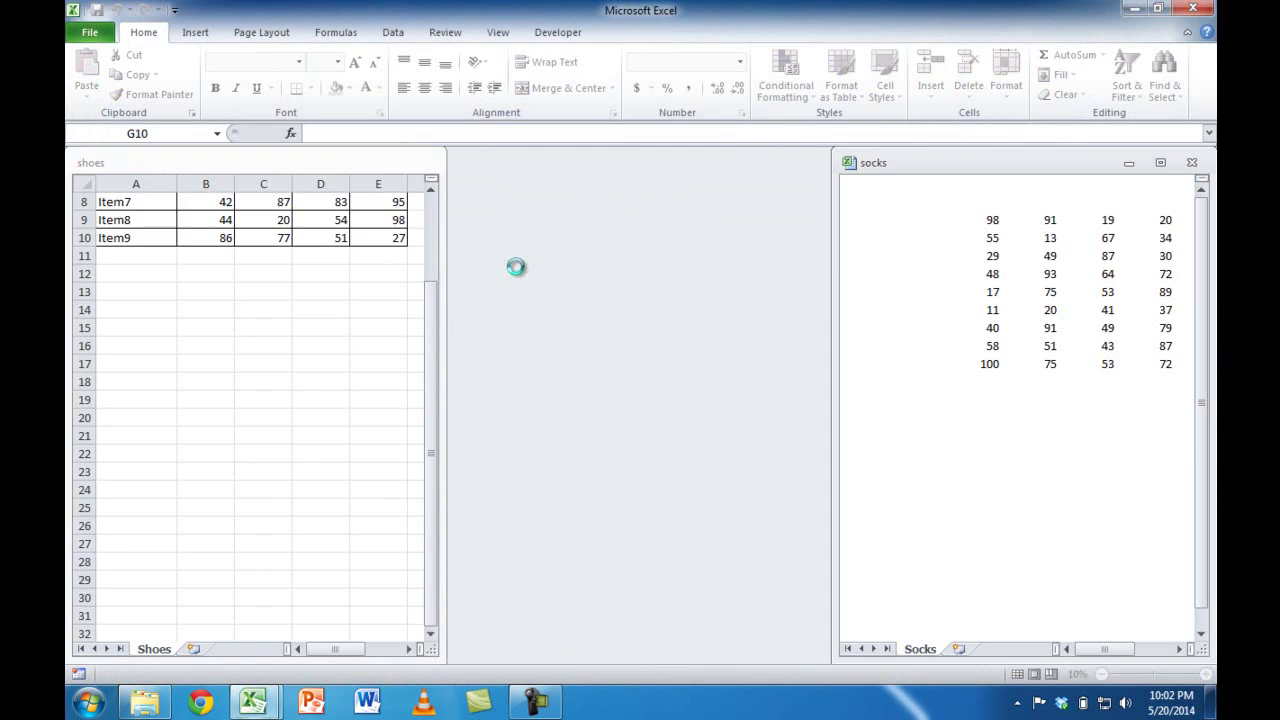